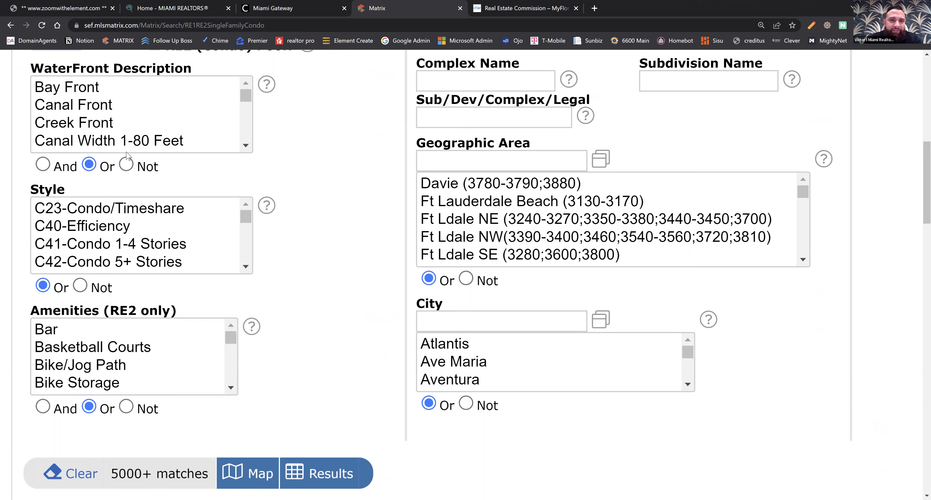
Try filtering the listings by the Clubhouse-Clubroom amenity and deselect it again.
drag(232, 339, 237, 351)
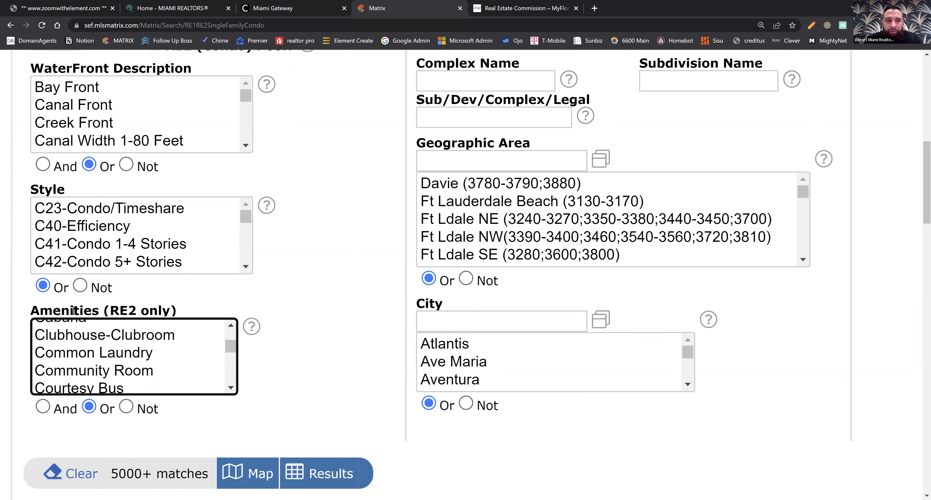
click(89, 343)
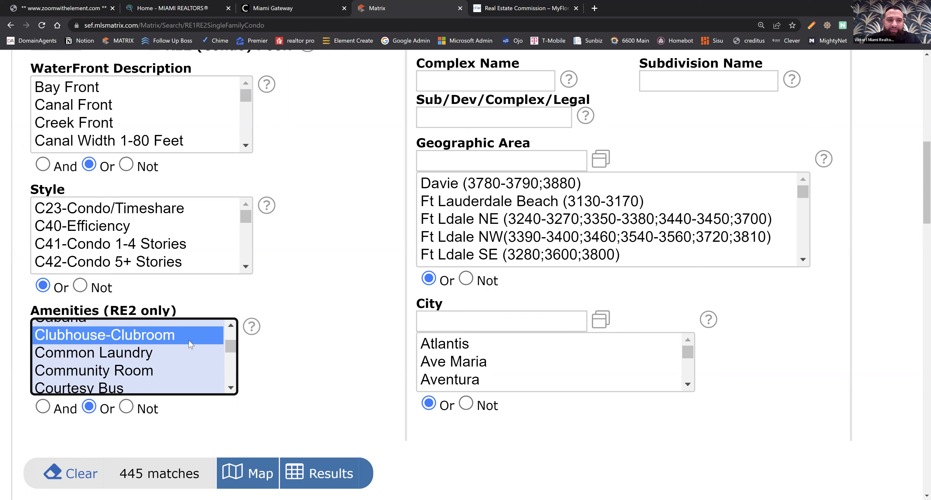
ctrl+click(175, 336)
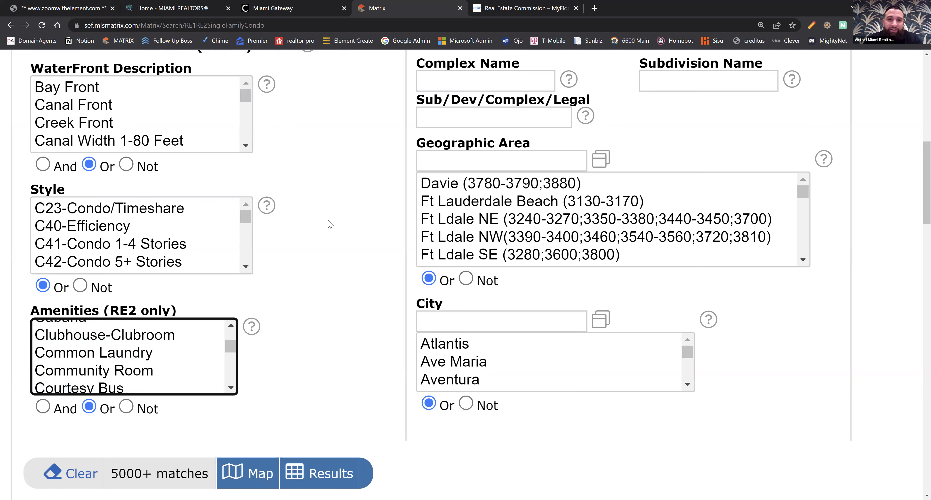
scroll(323, 203, up, 1)
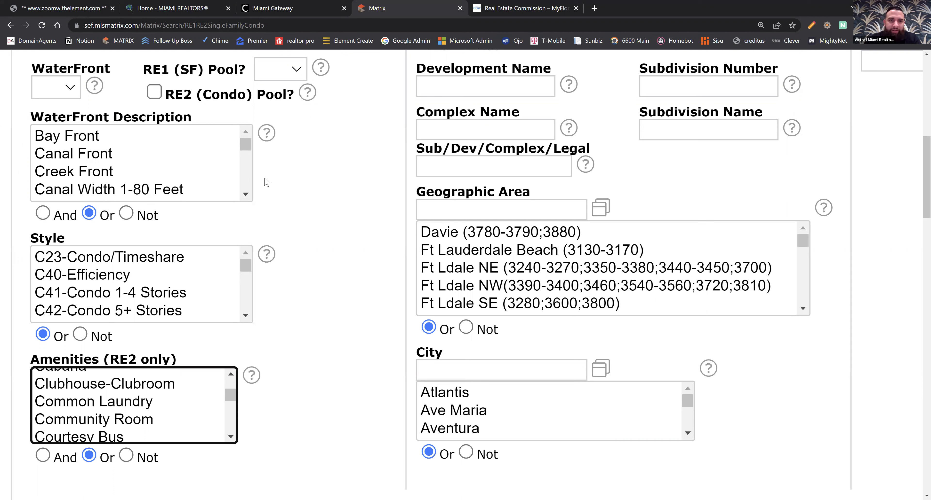
mouse_move(243, 145)
mouse_down()
mouse_move(255, 188)
mouse_move(253, 141)
mouse_up()
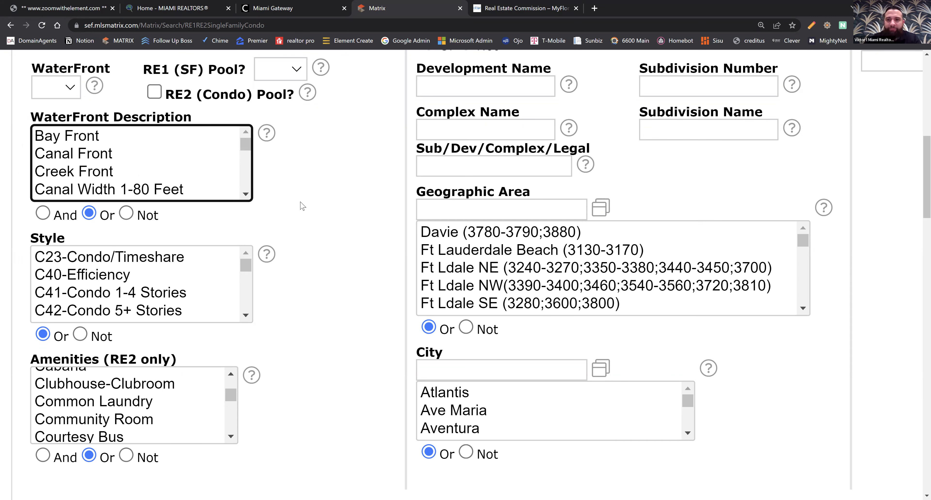
Limit the listing search to Broward County only, leaving Miami-Dade County unselected.
key(ctrl+minus)
key(ctrl+minus)
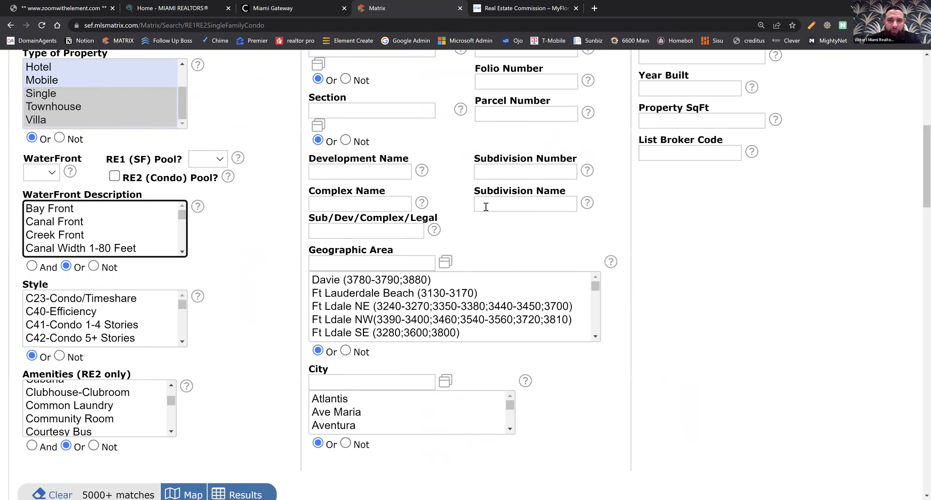
scroll(500, 174, up, 8)
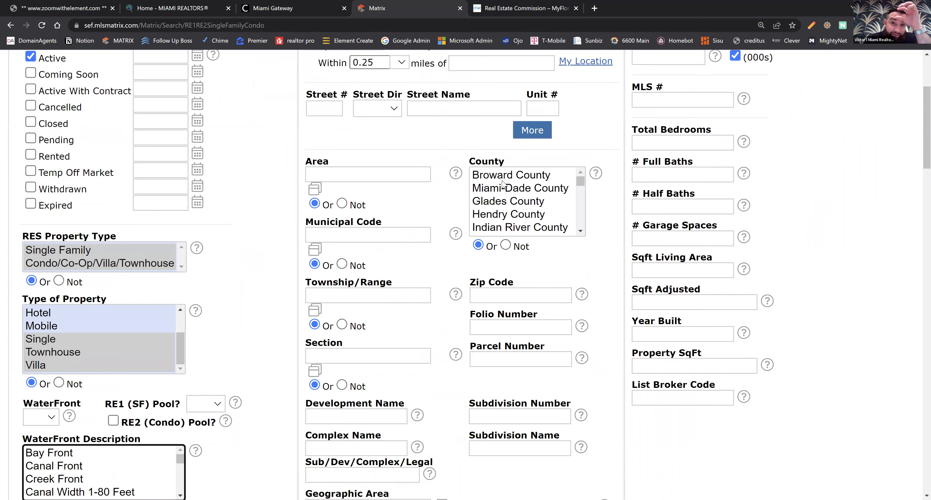
scroll(519, 275, down, 2)
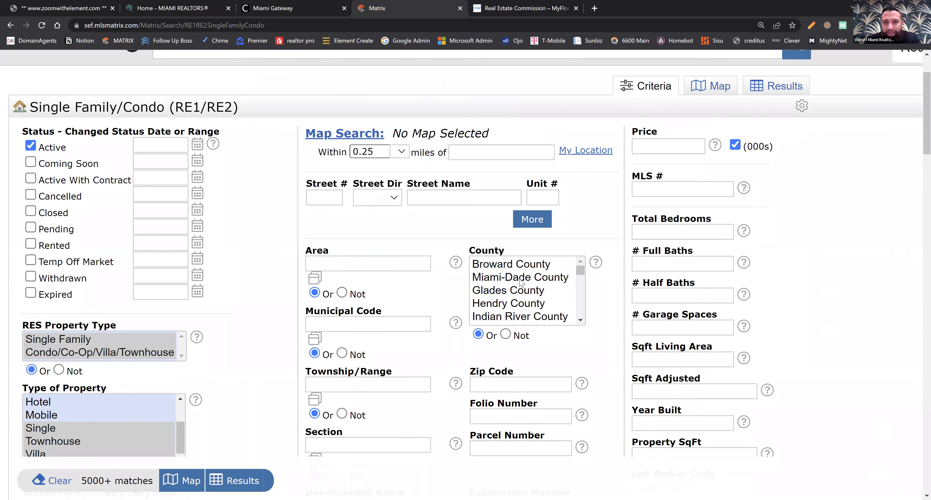
click(519, 269)
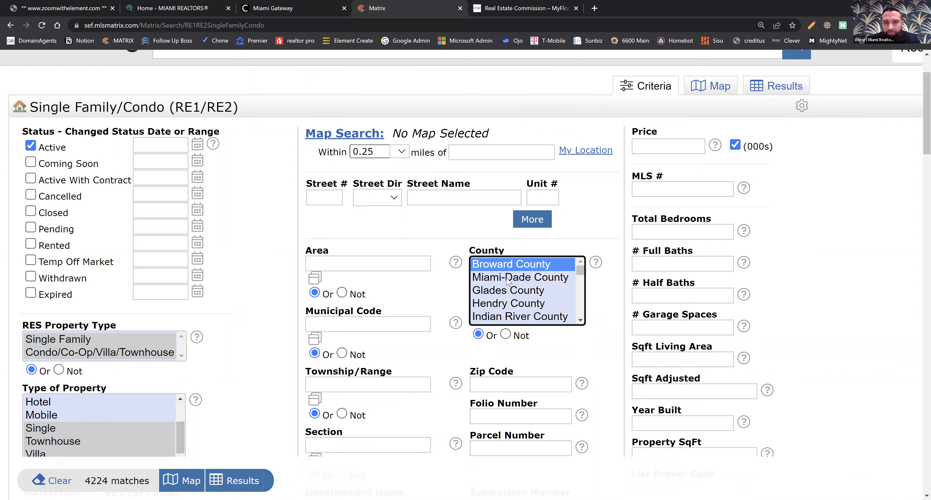
ctrl+click(509, 281)
ctrl+click(523, 282)
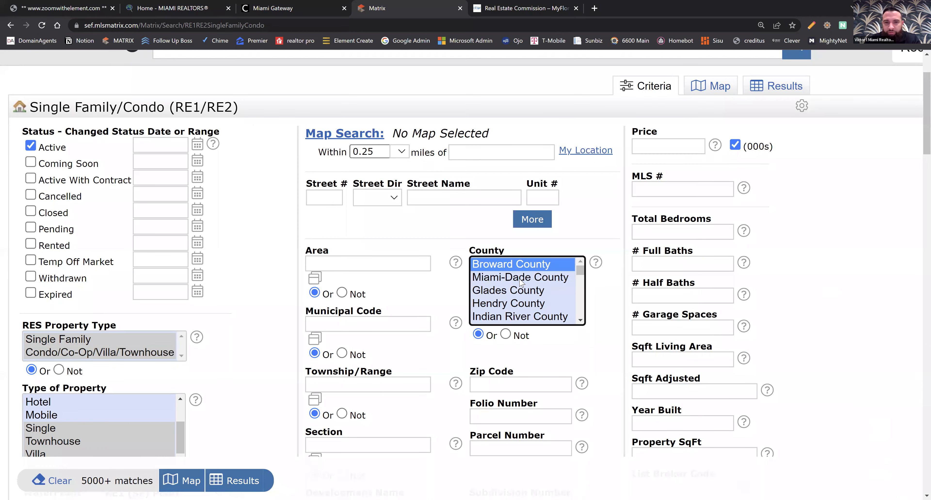
ctrl+click(505, 279)
ctrl+click(514, 281)
Set the city criterion to Miramar and apply it to the search.
scroll(441, 305, down, 4)
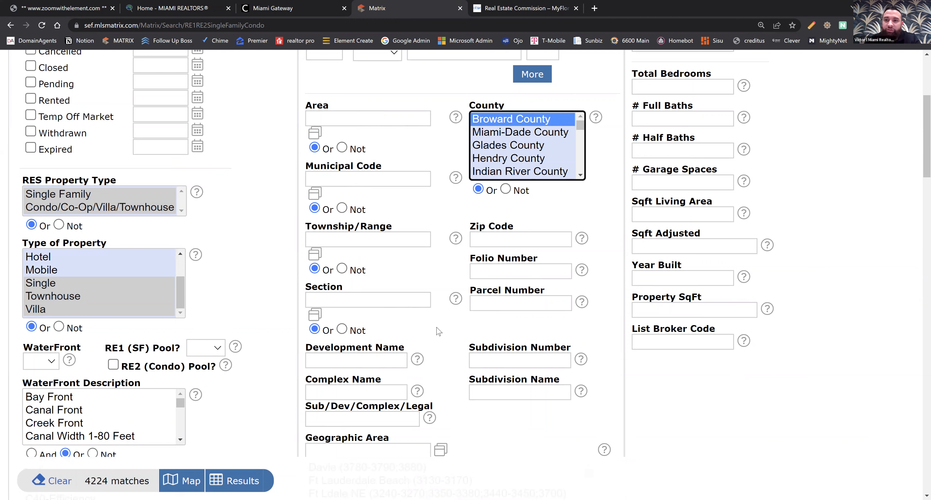
scroll(444, 316, down, 1)
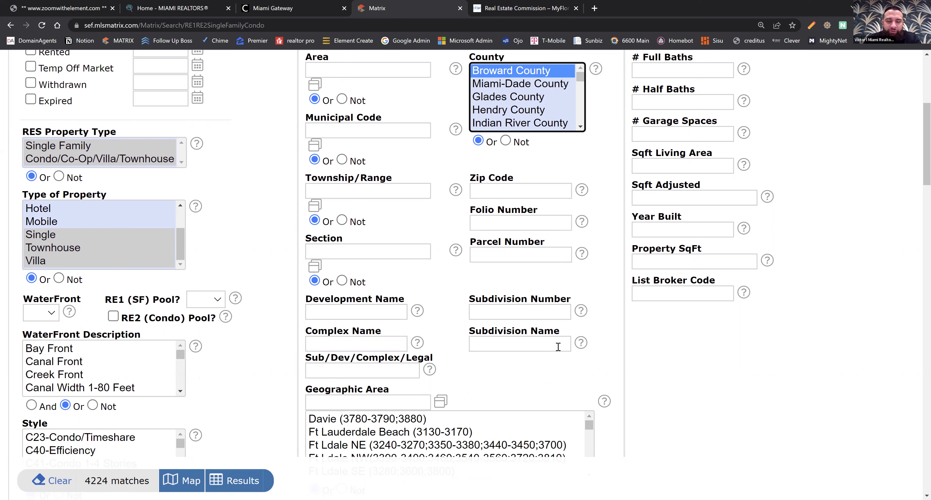
click(518, 192)
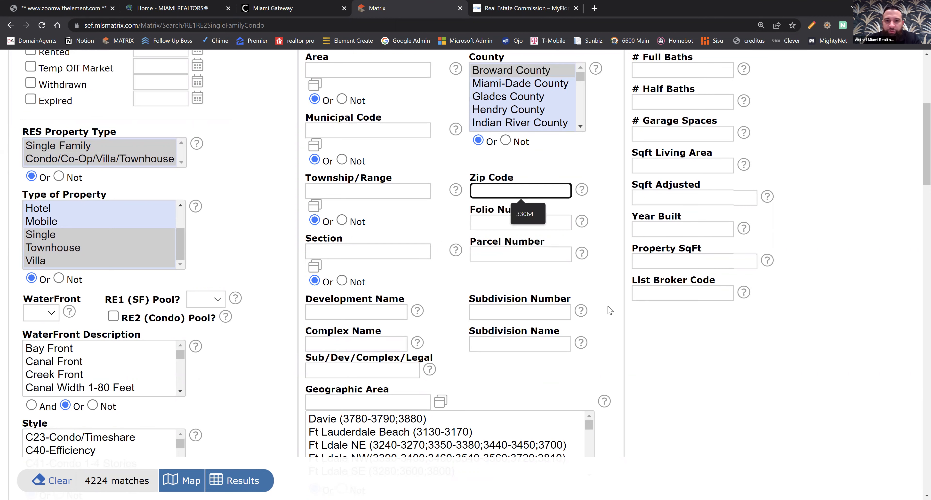
scroll(552, 364, down, 3)
scroll(552, 364, down, 2)
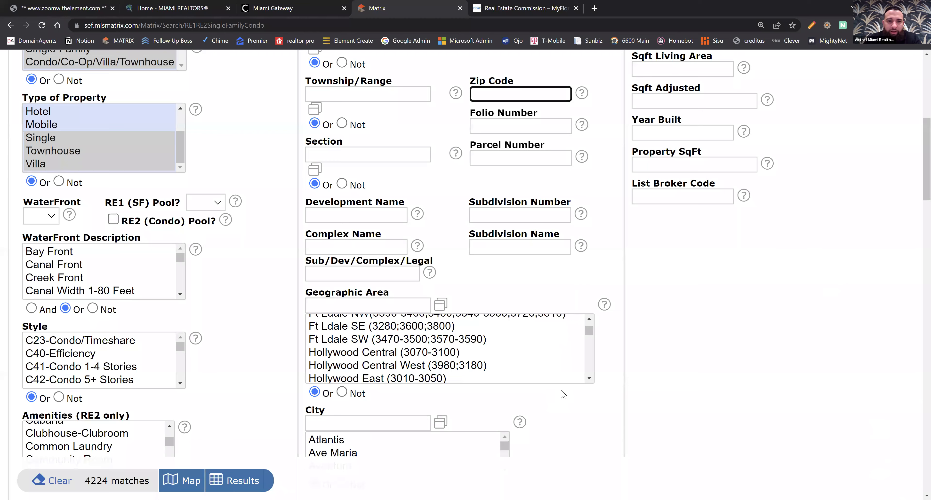
scroll(378, 262, down, 1)
scroll(379, 262, down, 1)
scroll(379, 262, up, 1)
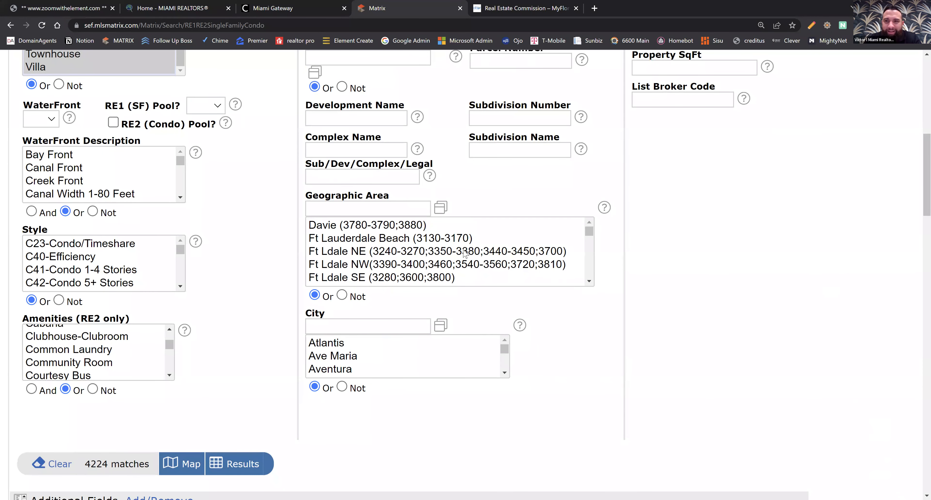
click(338, 327)
text(Miramar)
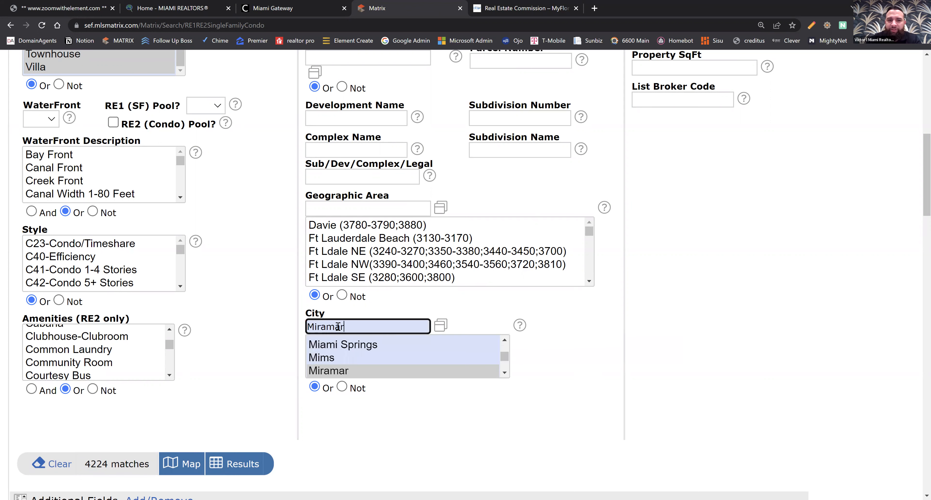
click(603, 382)
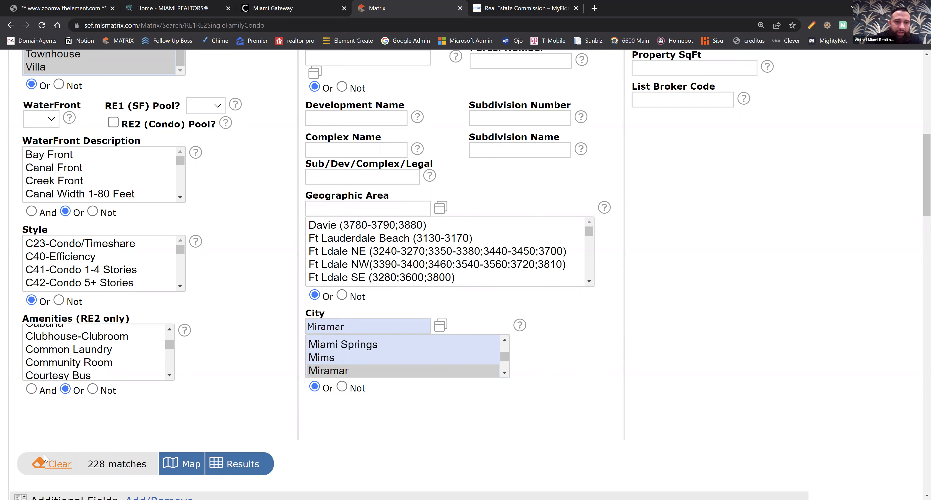
Set the price range criterion to 450-565, in thousands.
scroll(44, 457, up, 5)
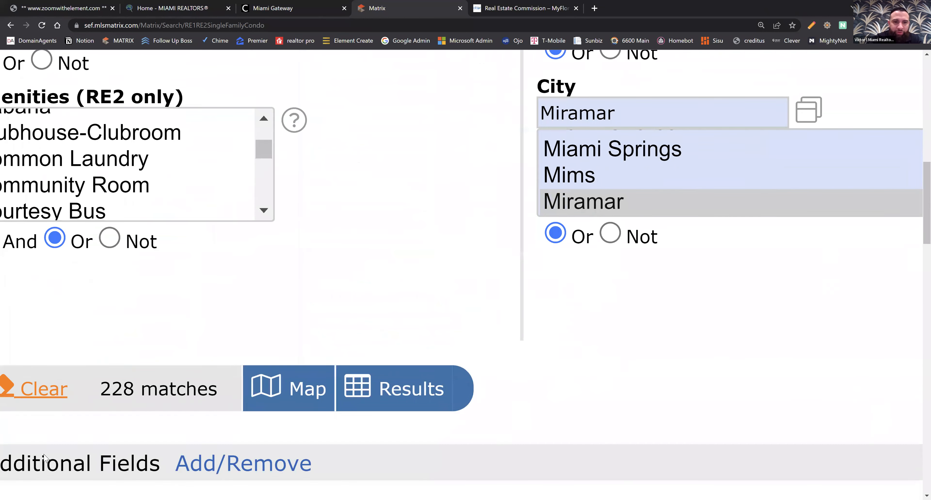
scroll(43, 459, down, 3)
scroll(43, 458, left, 2)
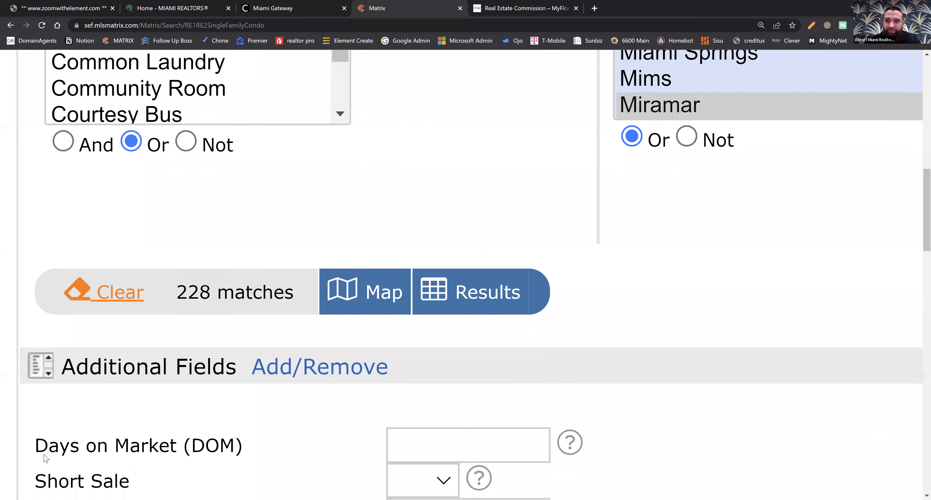
scroll(44, 454, down, 4)
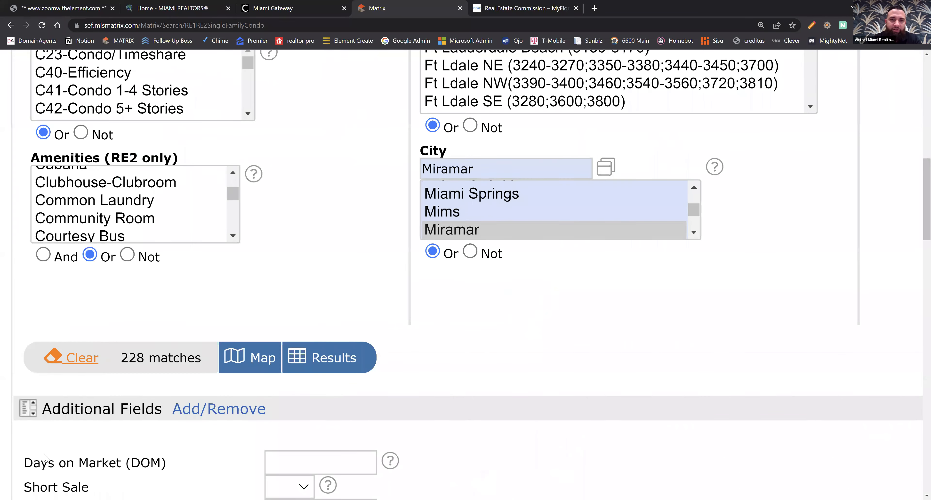
scroll(44, 455, down, 3)
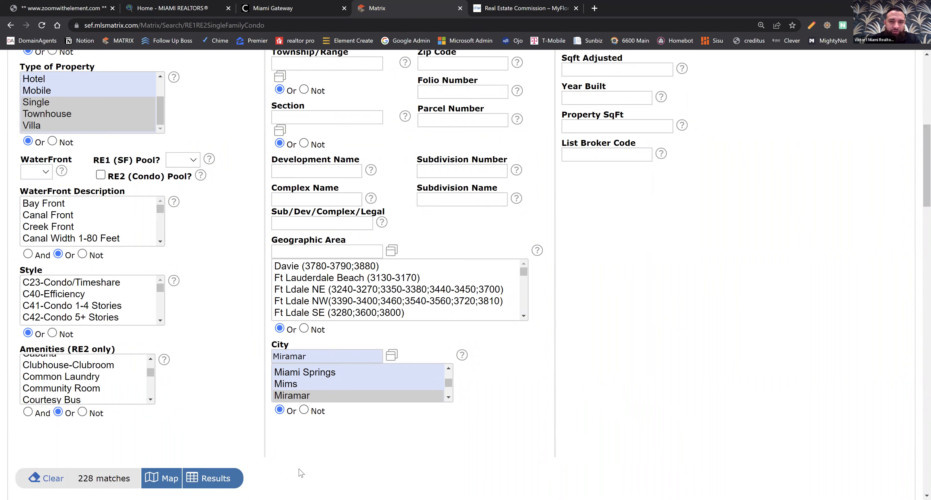
scroll(635, 383, up, 3)
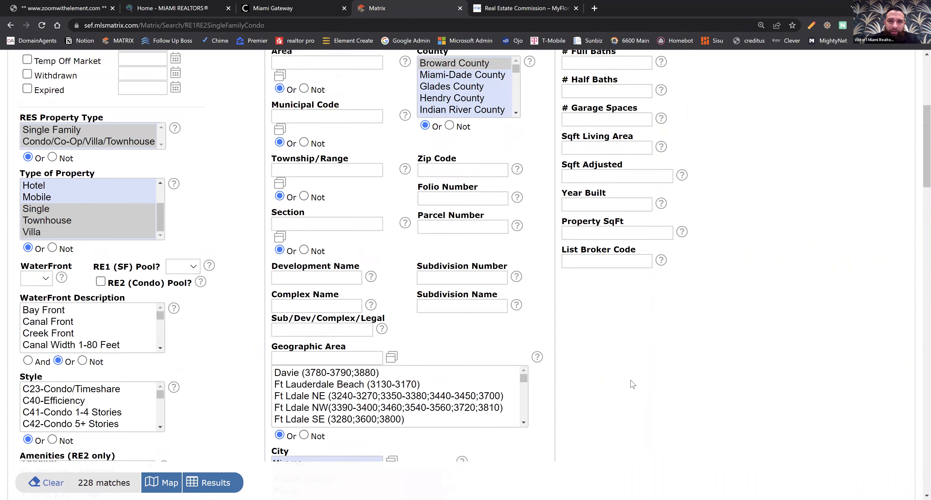
scroll(632, 384, up, 7)
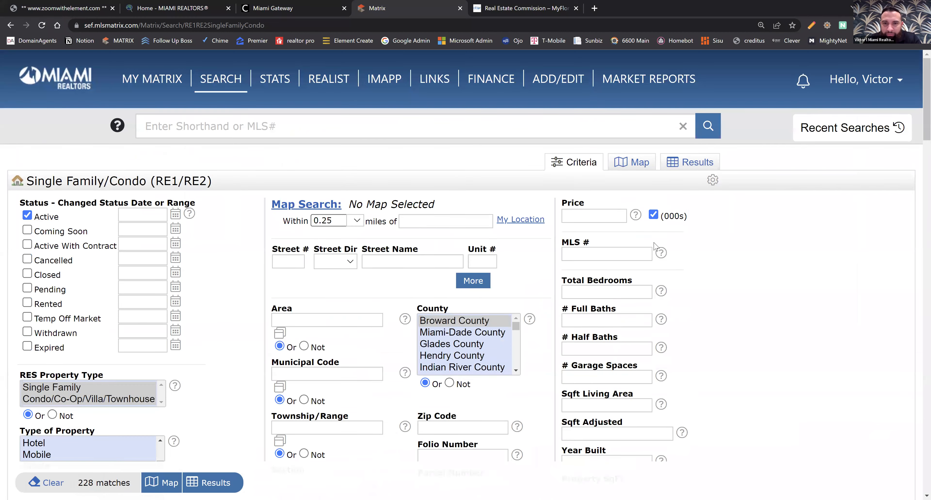
scroll(688, 261, up, 4)
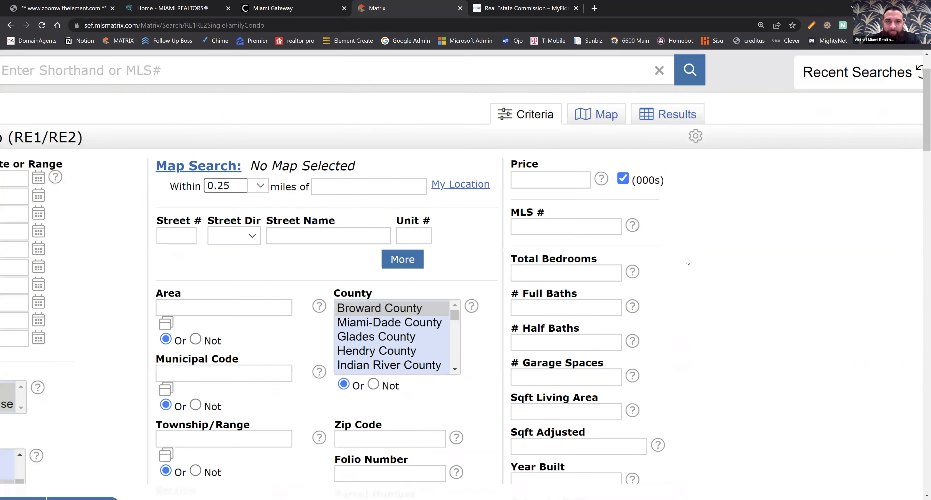
click(464, 127)
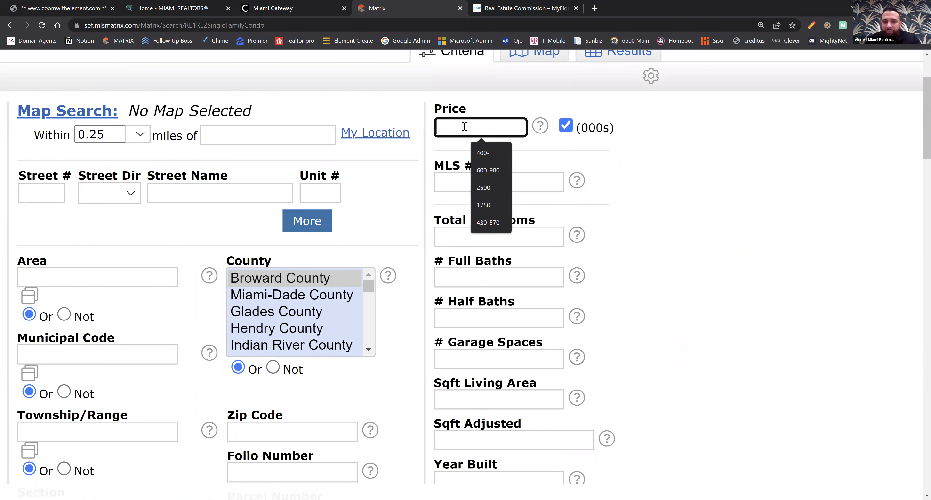
text(450-)
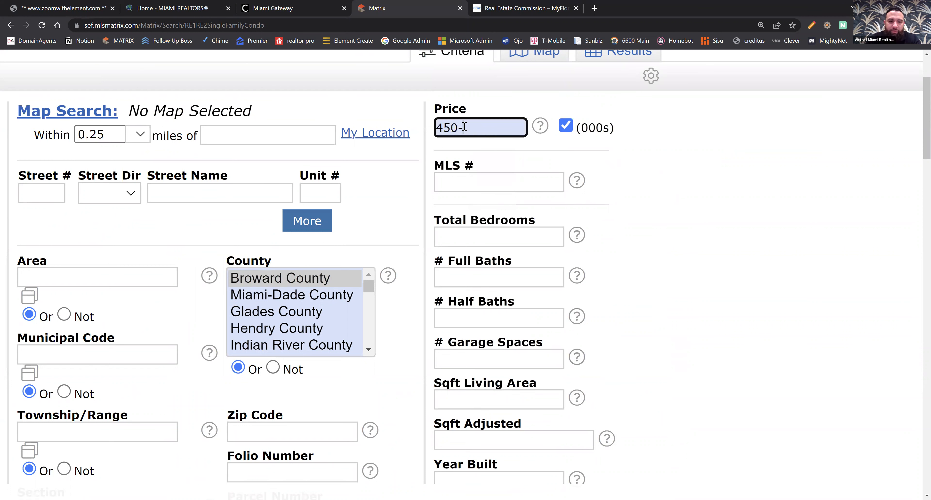
text(550)
key(BackSpace)
key(BackSpace)
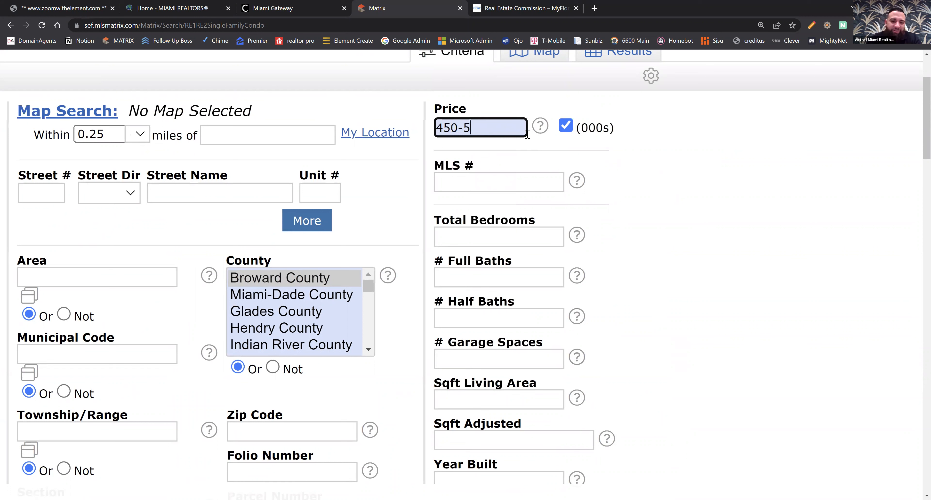
text(65)
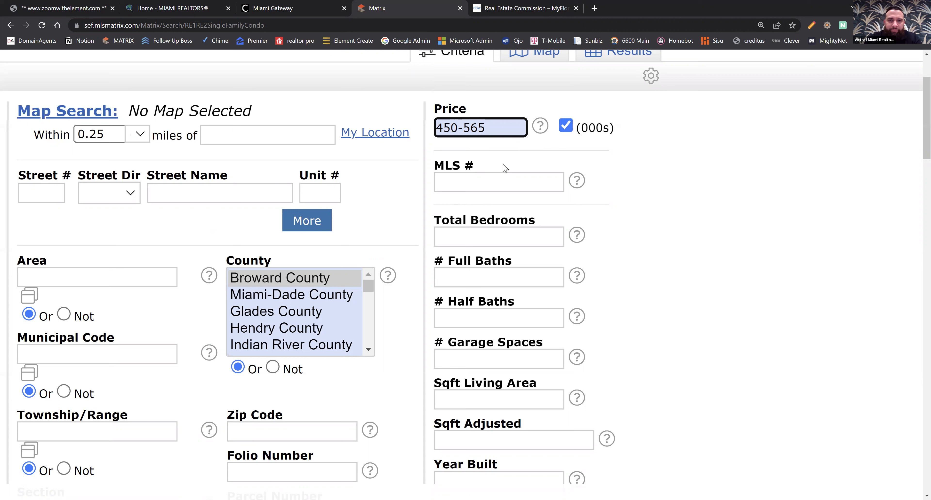
Change the price criterion to 565-, in thousands, to search by maximum price only.
click(490, 128)
click(543, 127)
click(542, 134)
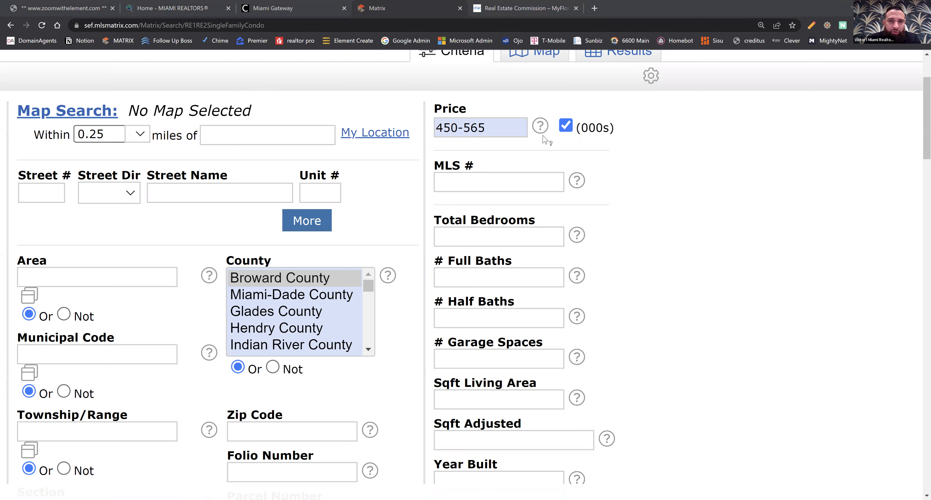
click(490, 131)
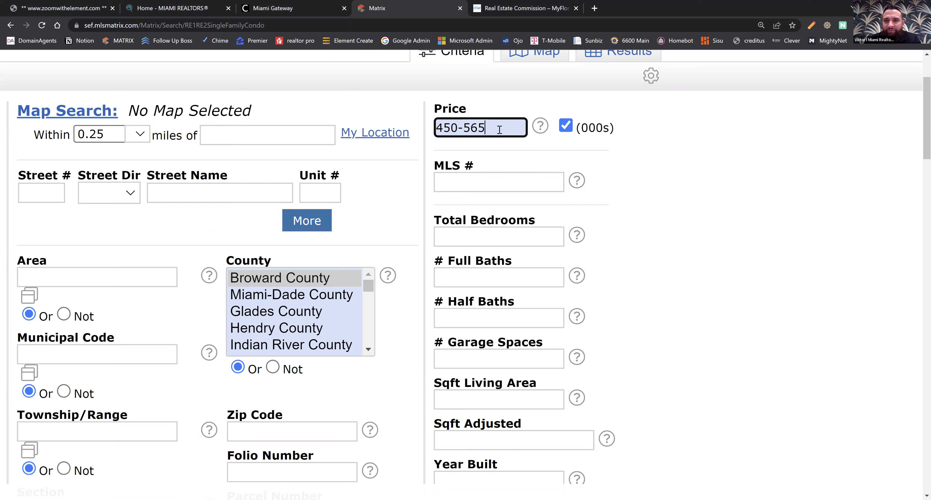
key(BackSpace)
key(BackSpace)
key(BackSpace)
key(BackSpace)
key(BackSpace)
key(BackSpace)
key(BackSpace)
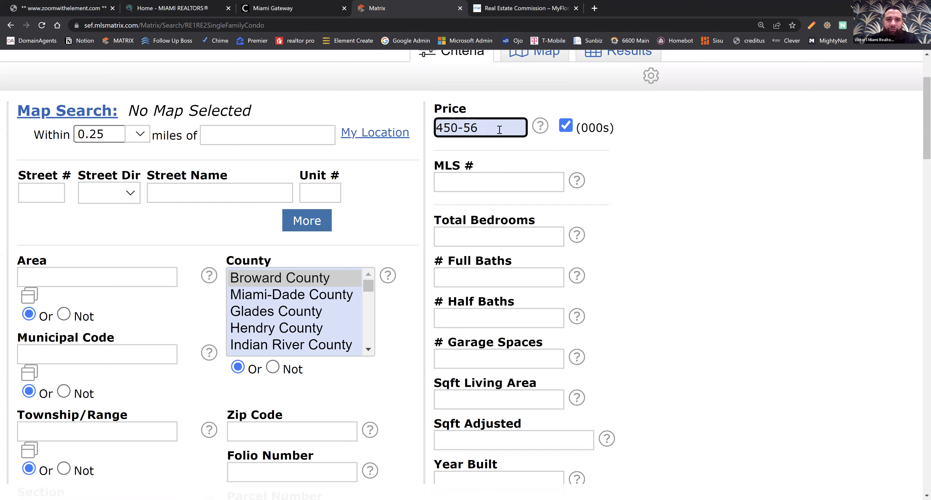
text(565-)
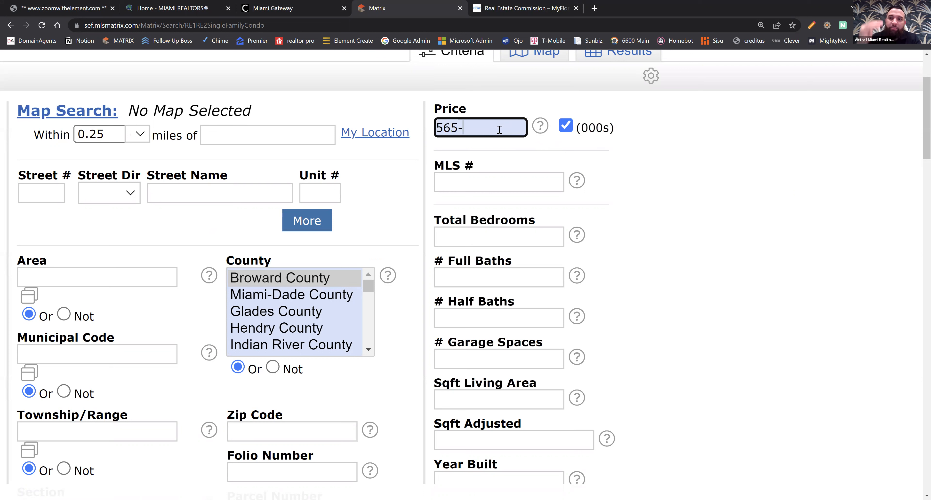
key(BackSpace)
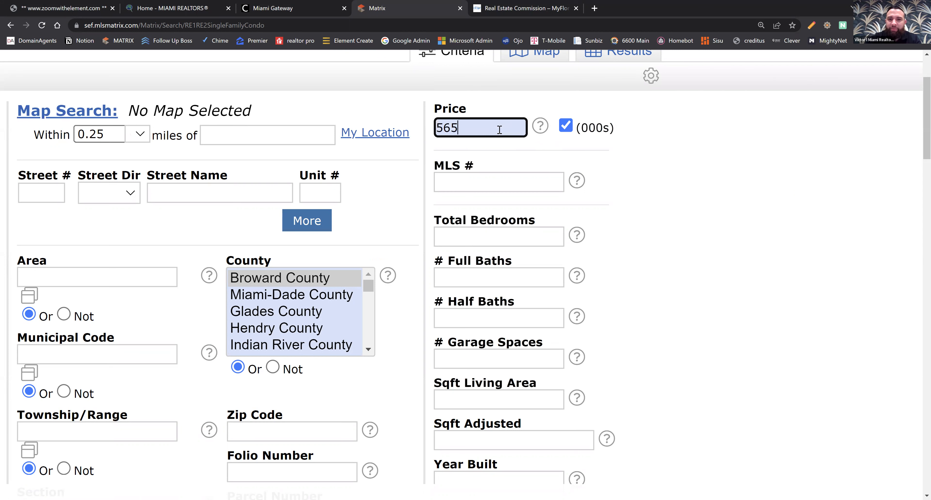
text(+)
key(BackSpace)
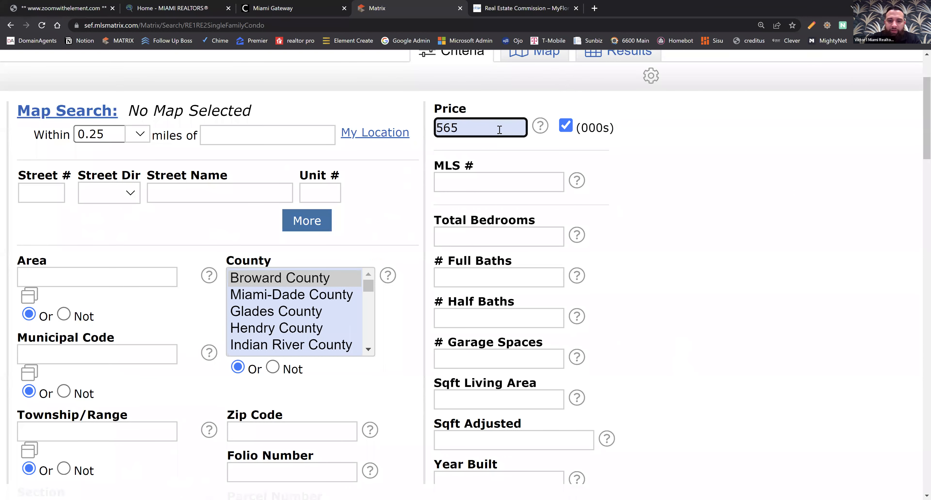
text(-)
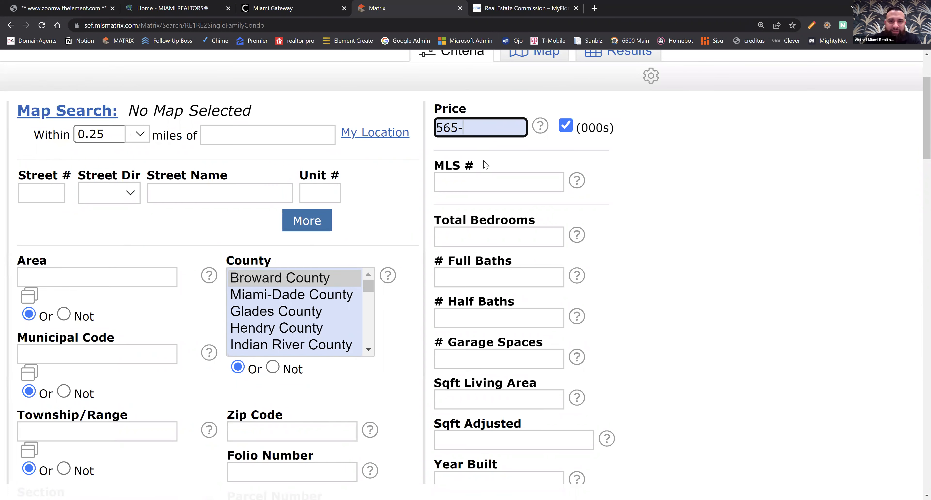
Set the total bedrooms criterion to 4+ and the full baths criterion to 2+.
scroll(484, 165, down, 5)
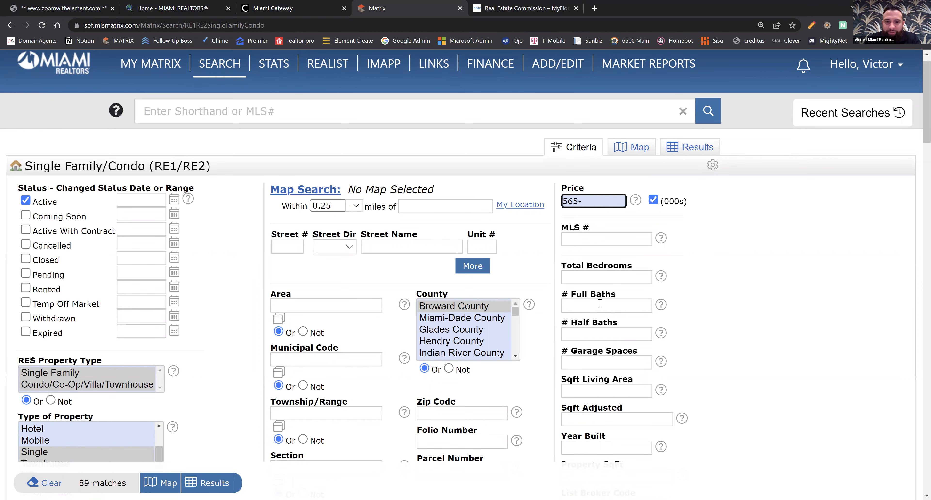
scroll(729, 313, down, 1)
scroll(654, 261, down, 1)
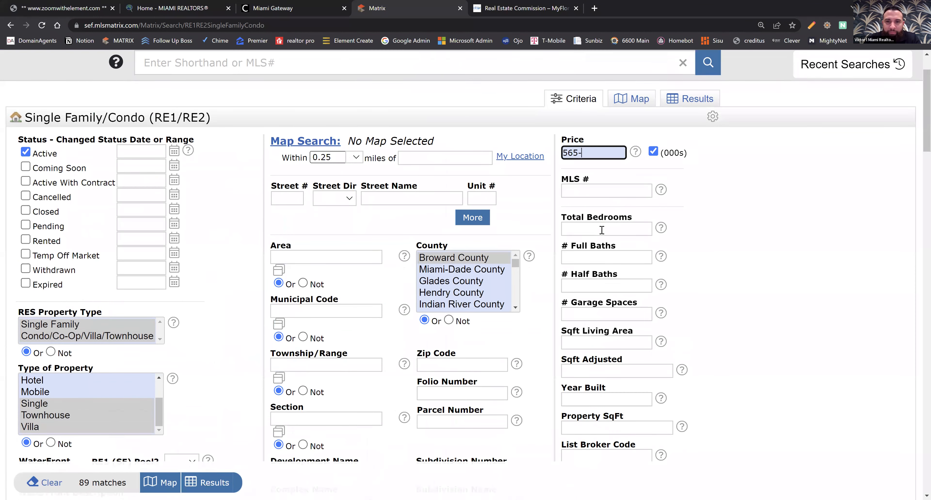
click(602, 227)
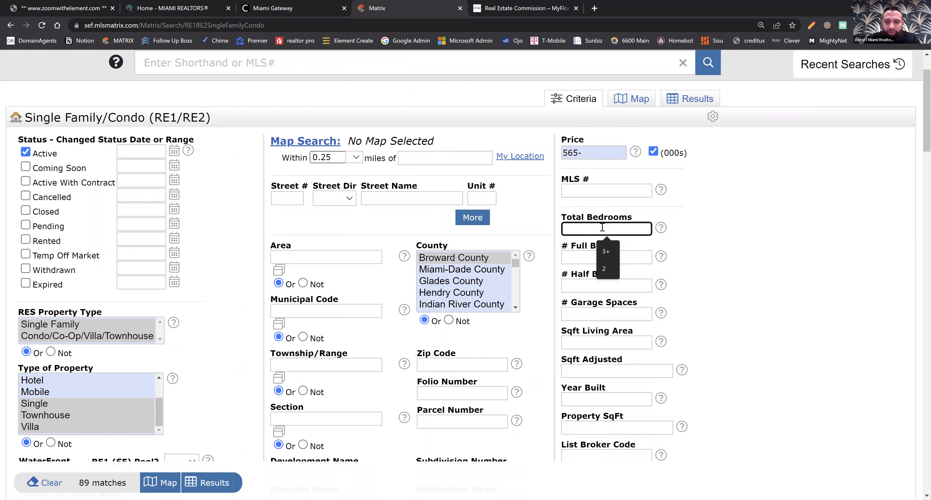
text(4+)
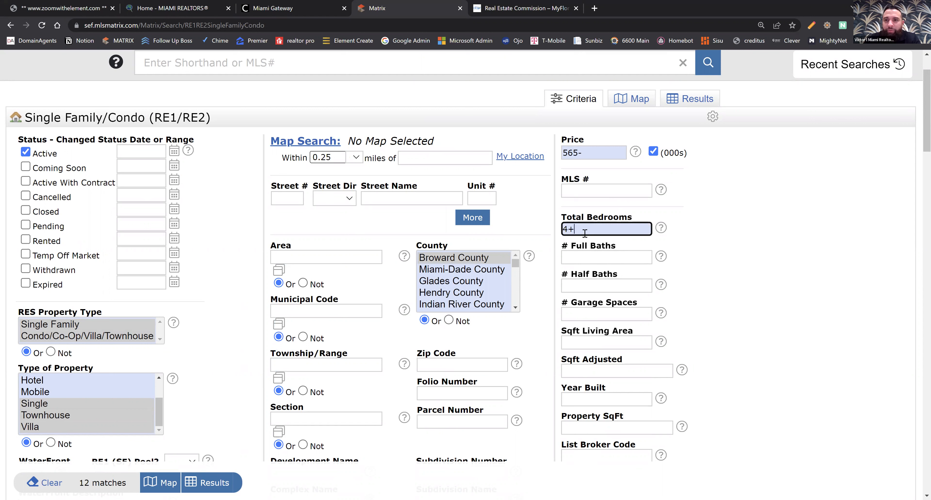
mouse_move(584, 234)
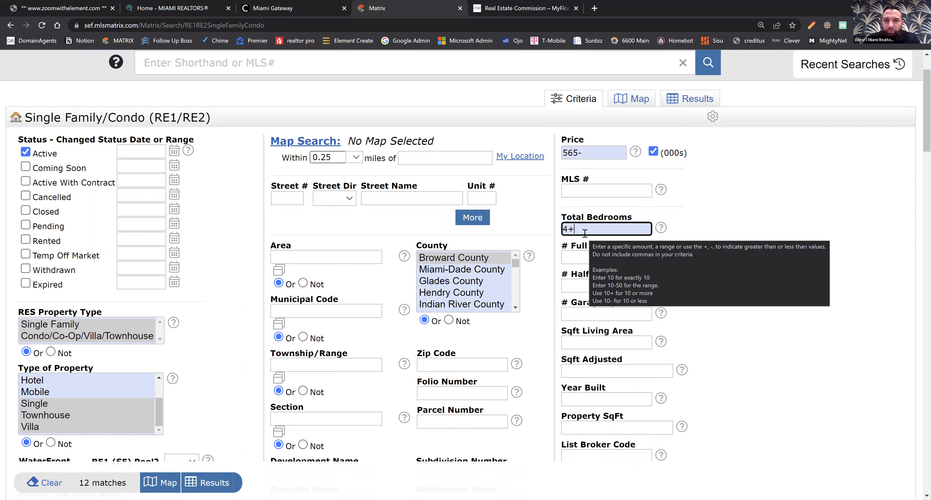
click(572, 258)
text(2+)
click(690, 337)
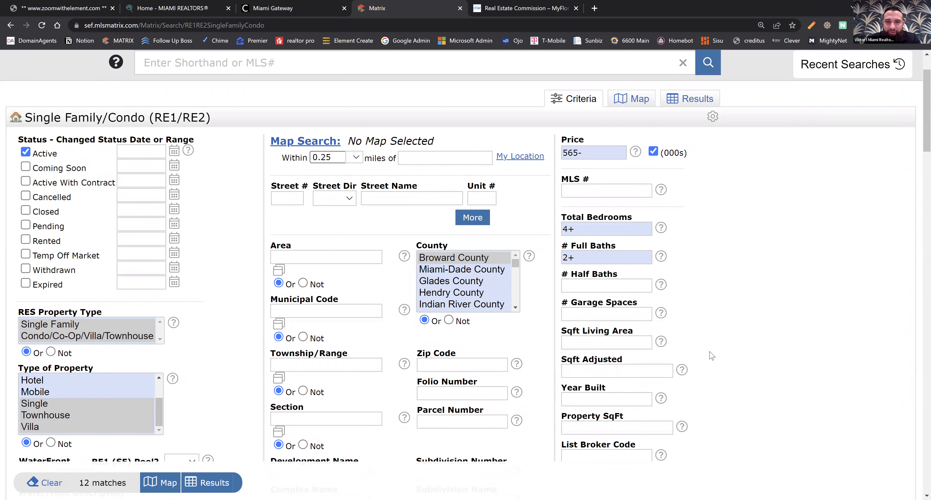
Review the remaining optional criteria, such as garage spaces and living area square footage, leaving them blank.
scroll(770, 360, down, 2)
scroll(770, 360, down, 1)
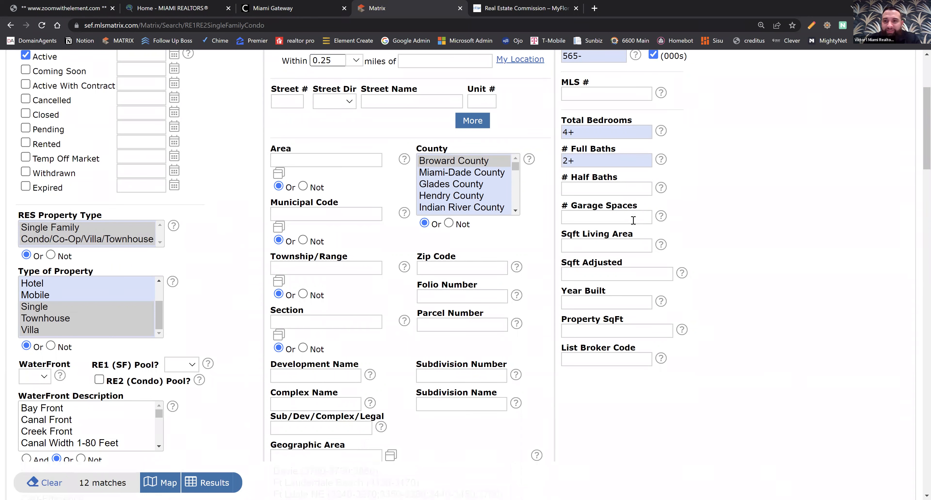
mouse_move(644, 217)
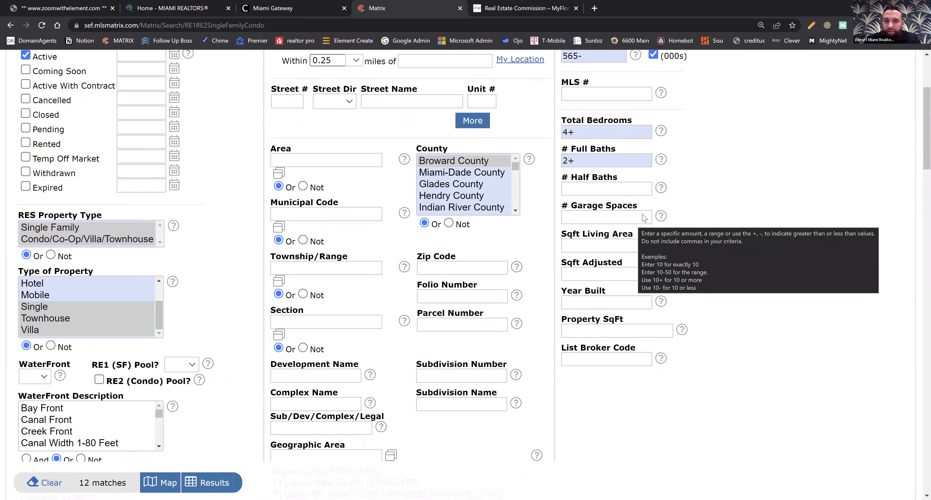
click(617, 217)
click(747, 259)
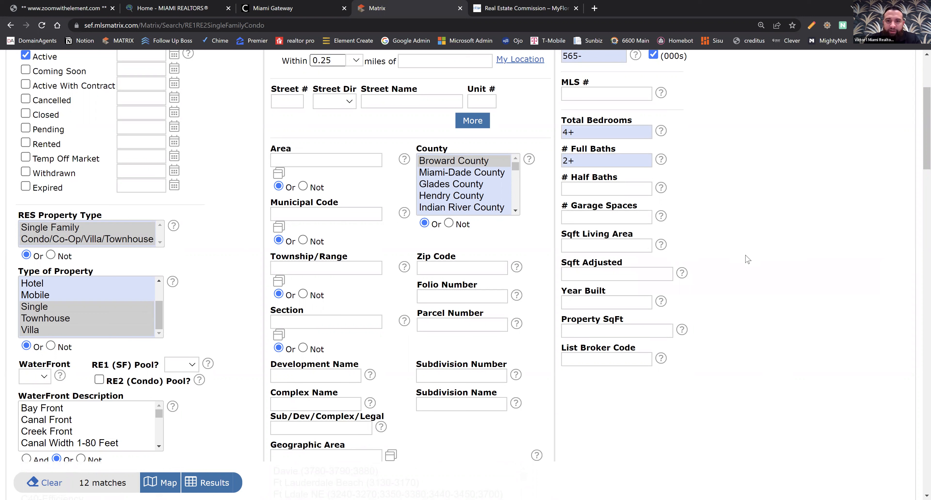
click(624, 248)
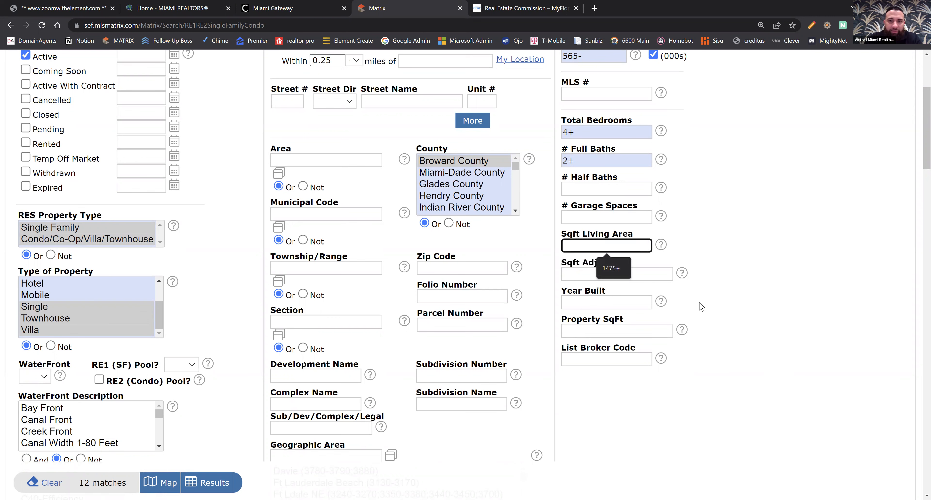
click(721, 311)
scroll(722, 307, up, 4)
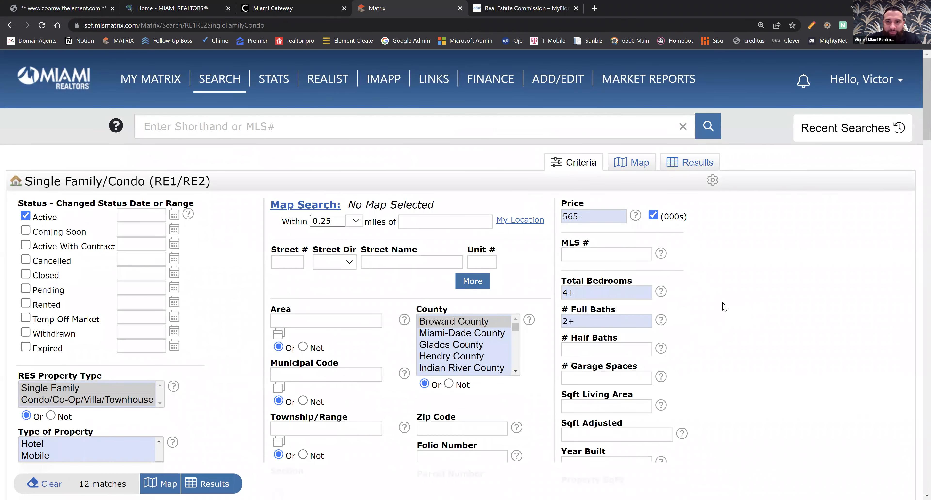
scroll(723, 307, down, 4)
scroll(128, 482, down, 1)
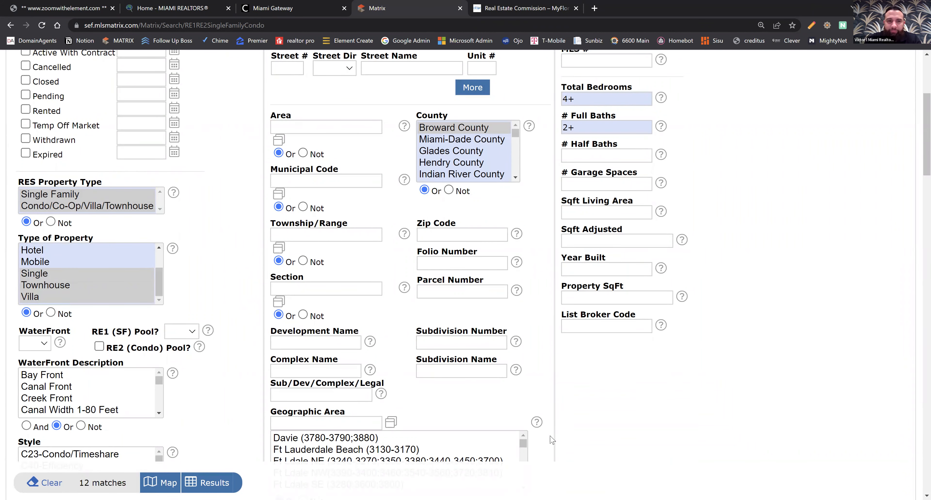
Show the matching listings on the map and view the summary of the house just east of the Miramar label, closing it again.
scroll(266, 353, up, 5)
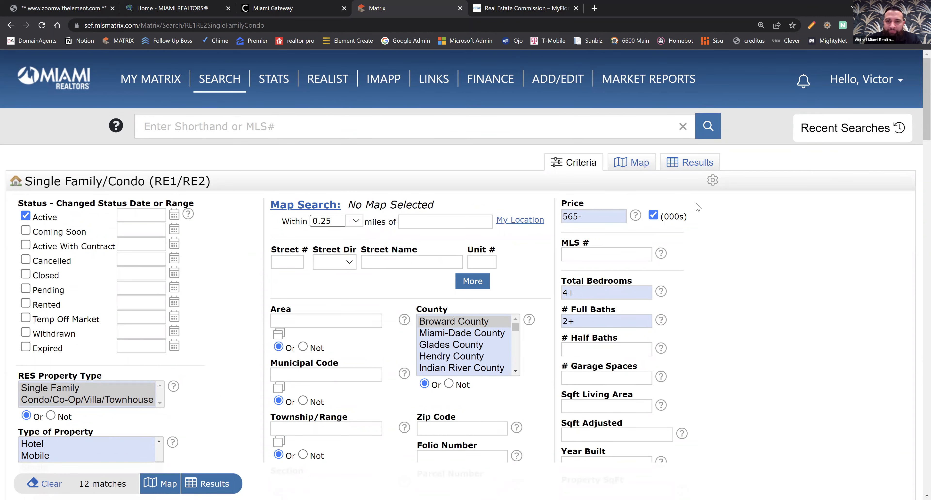
scroll(697, 204, up, 2)
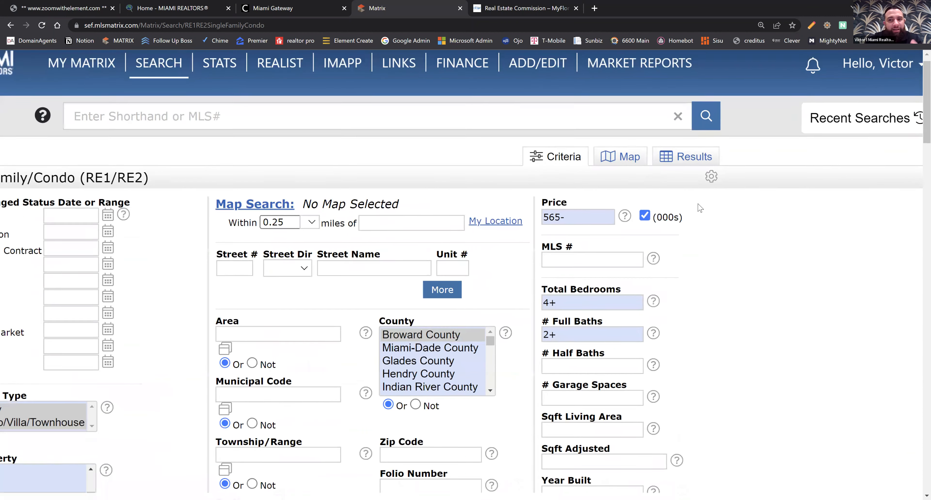
scroll(698, 205, up, 2)
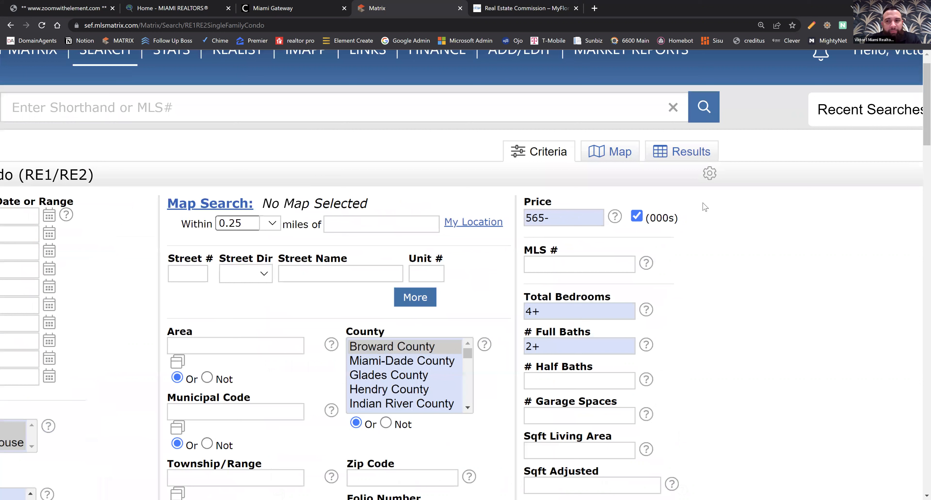
click(615, 158)
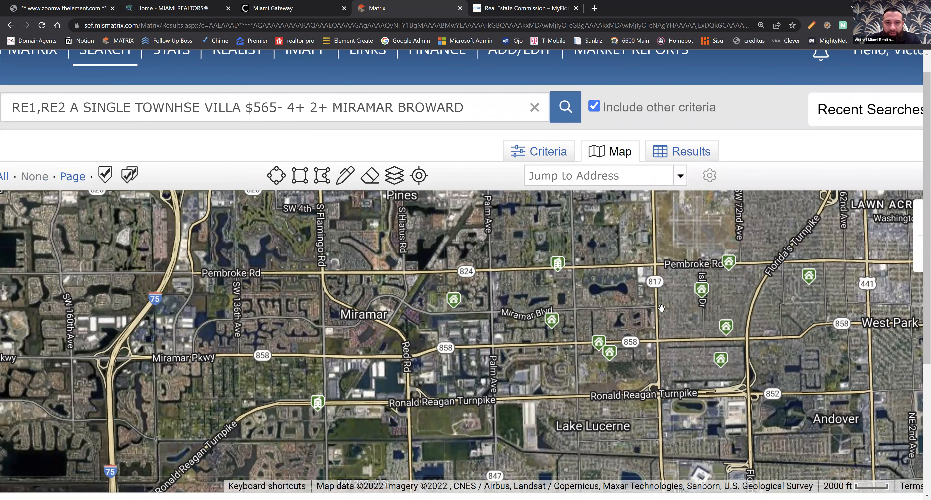
mouse_move(454, 305)
click(455, 305)
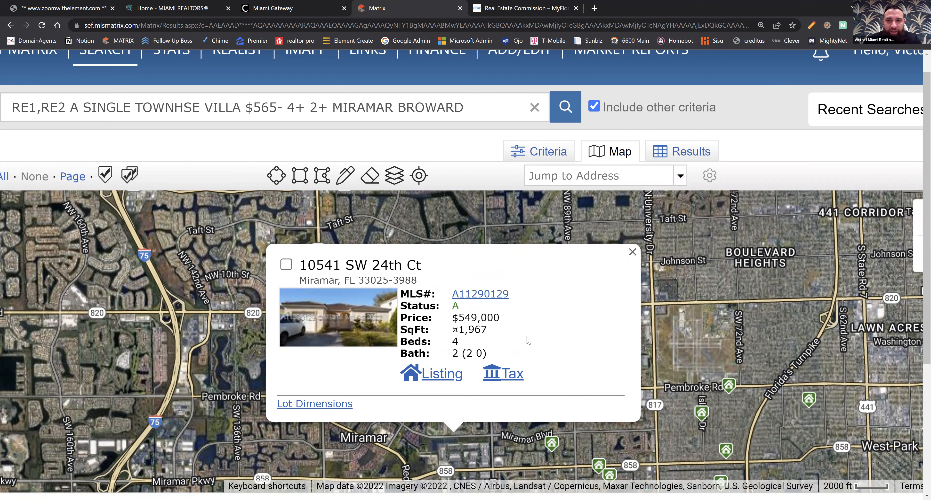
click(633, 252)
Draw a closed polygon search area around Miramar and Silverlakes, from route 820 down past the Ronald Reagan Turnpike, ending eastward near Lake Lucerne.
drag(629, 313, 621, 295)
drag(641, 369, 639, 314)
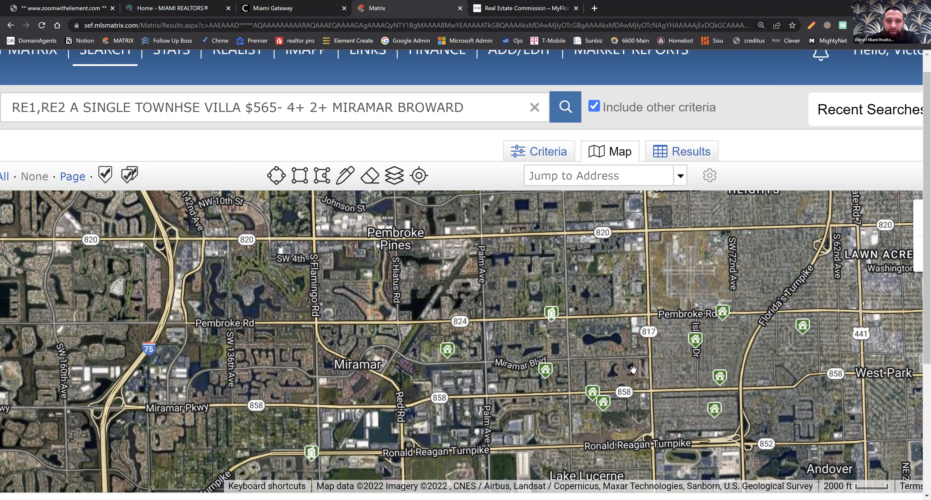
drag(600, 354, 600, 316)
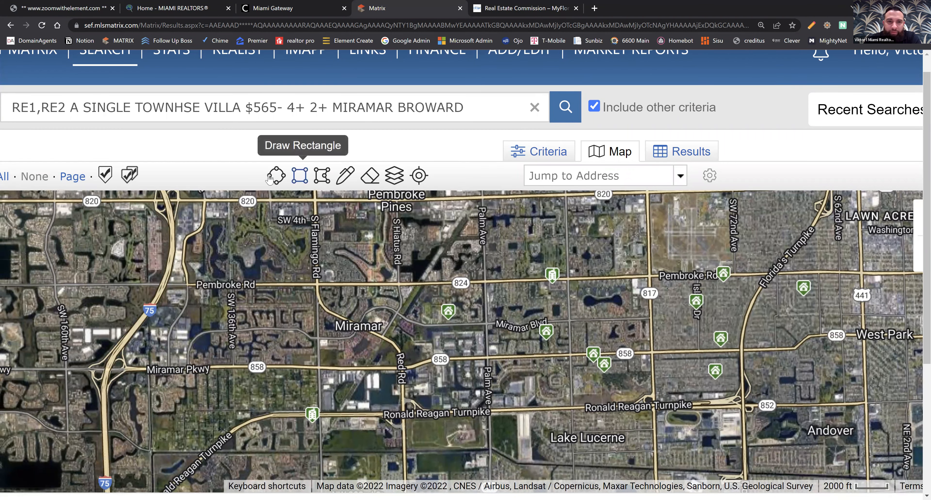
click(322, 179)
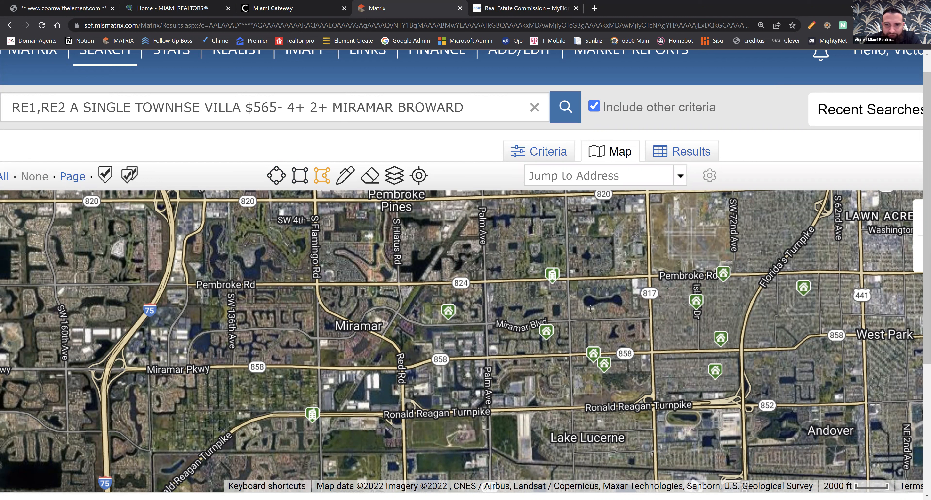
click(572, 409)
click(567, 195)
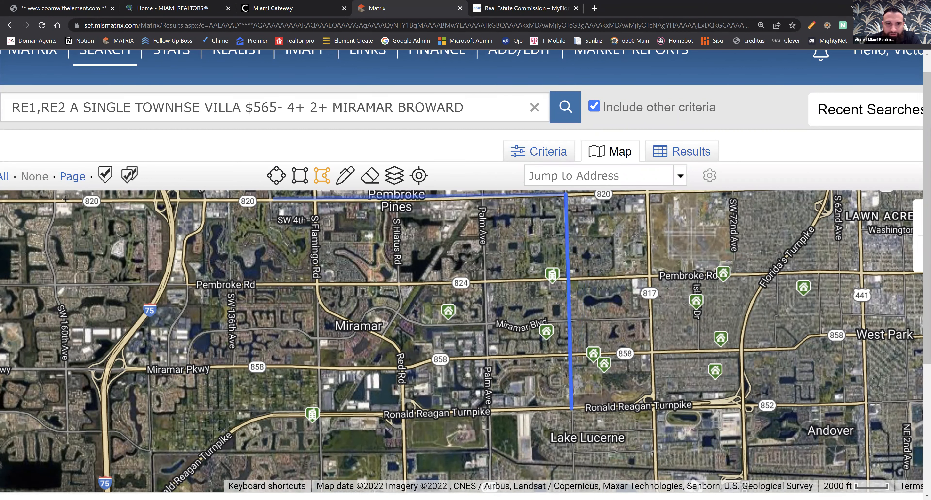
drag(8, 205, 172, 221)
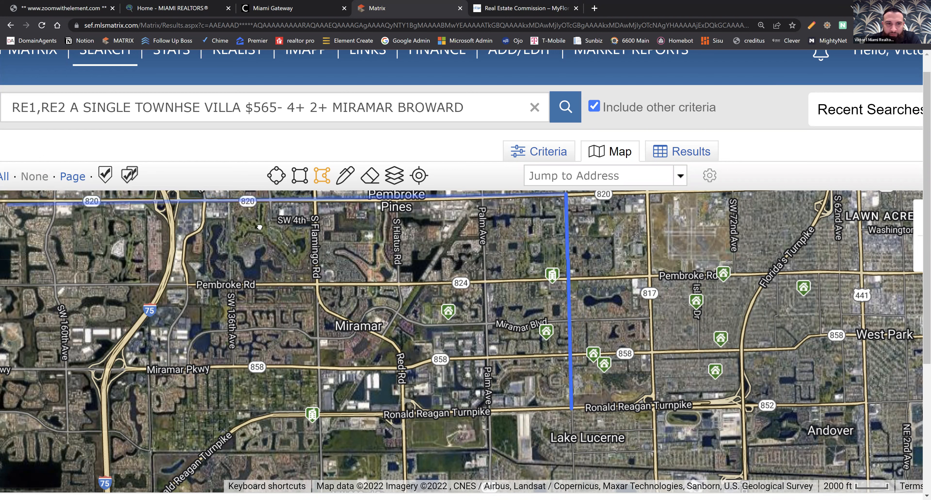
drag(260, 227, 268, 227)
drag(47, 210, 173, 220)
drag(26, 234, 117, 239)
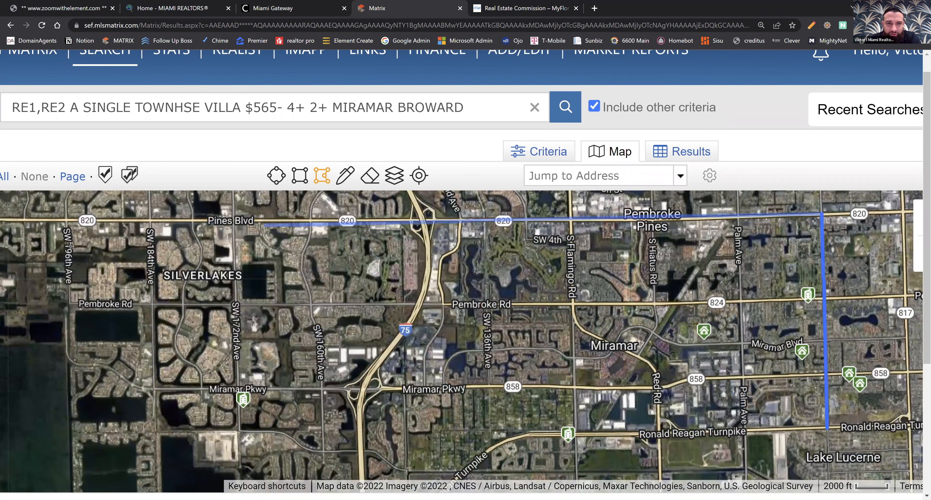
scroll(58, 240, down, 2)
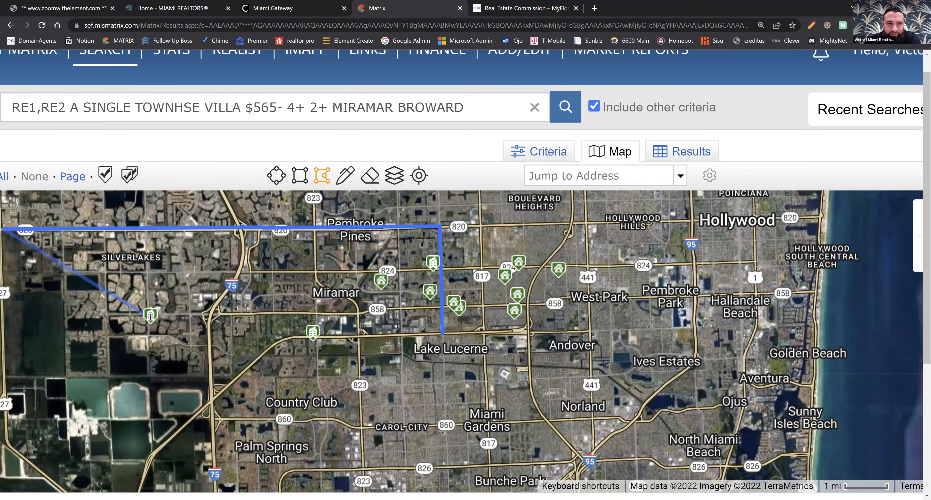
click(3, 364)
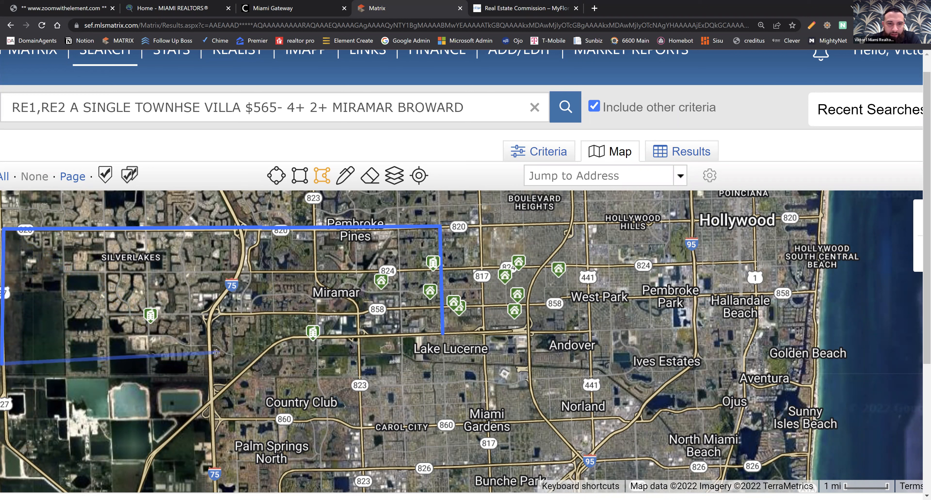
click(349, 370)
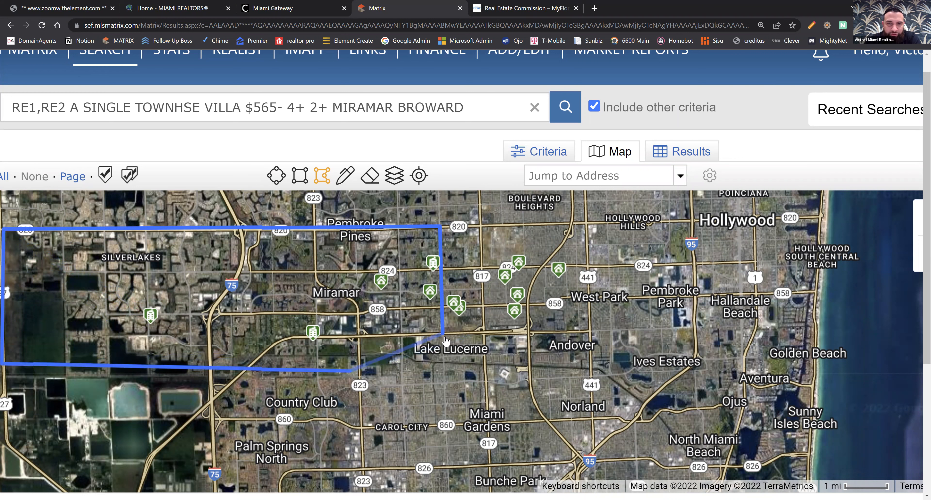
click(443, 333)
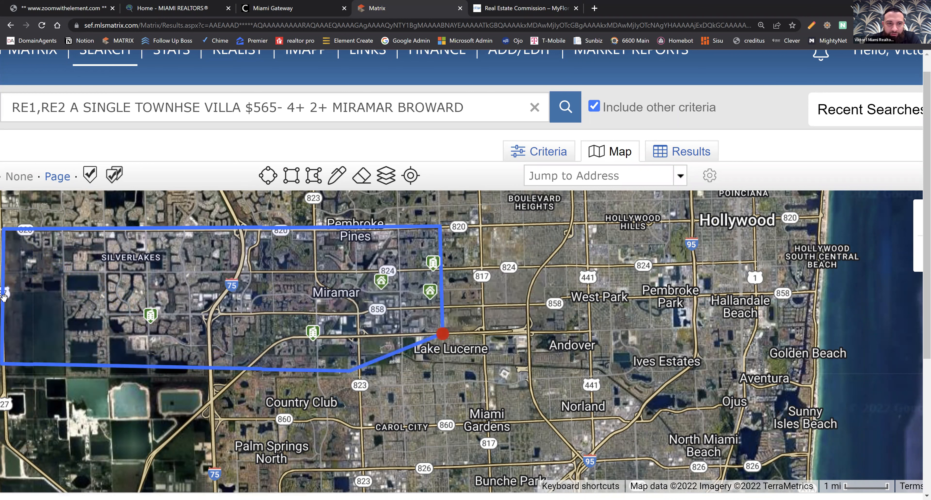
View the shape options at the search polygon's starting point near Lake Lucerne and dismiss them without deleting or excluding the shape.
click(444, 335)
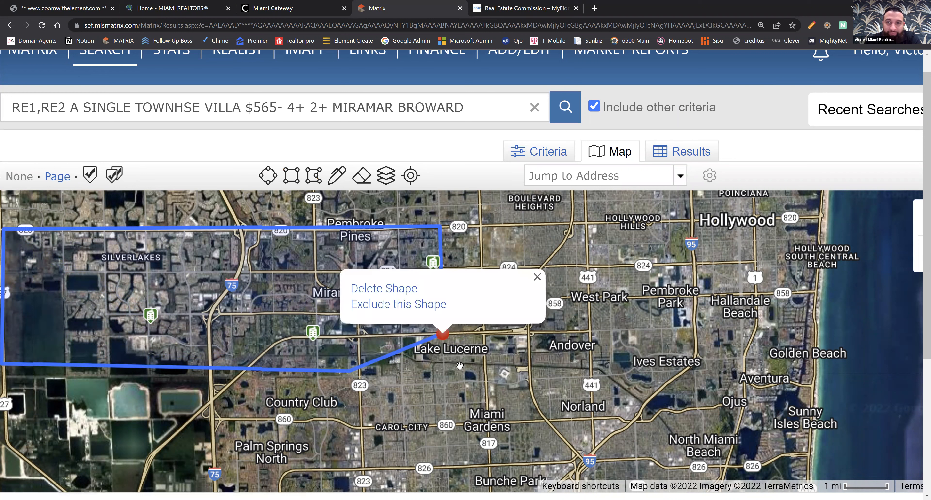
click(472, 390)
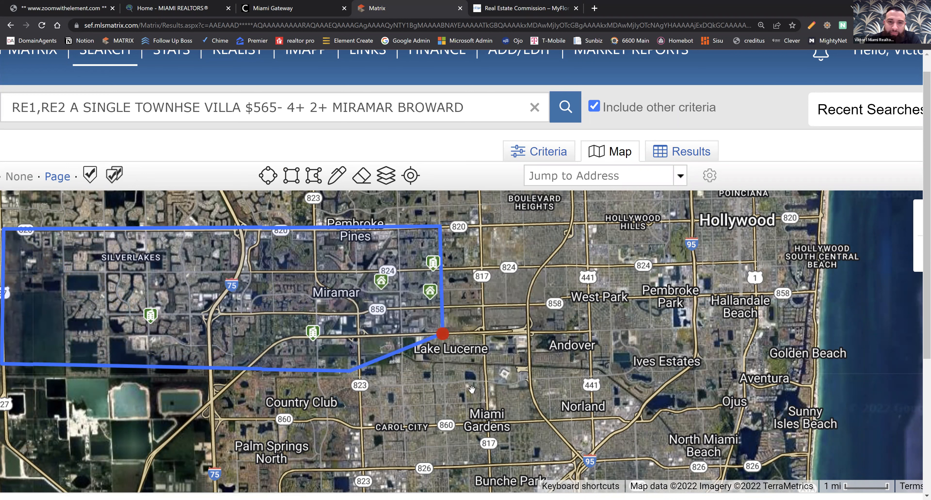
click(444, 336)
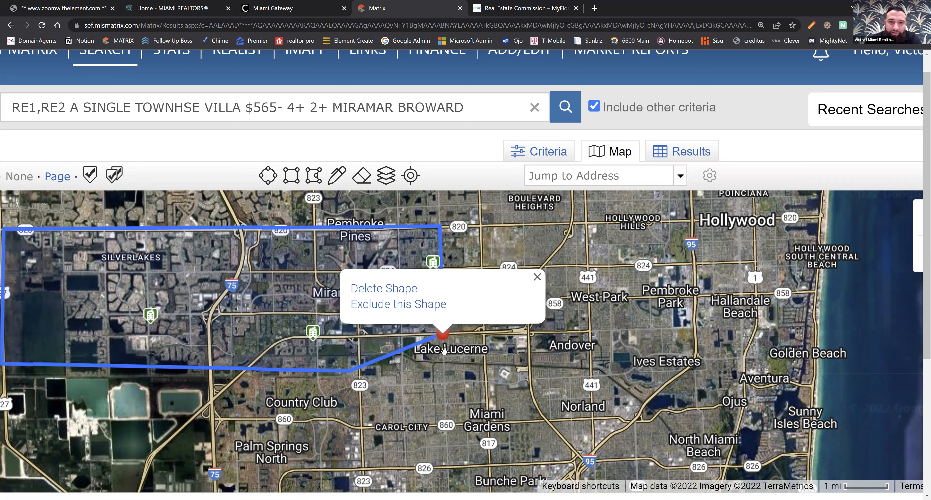
click(532, 405)
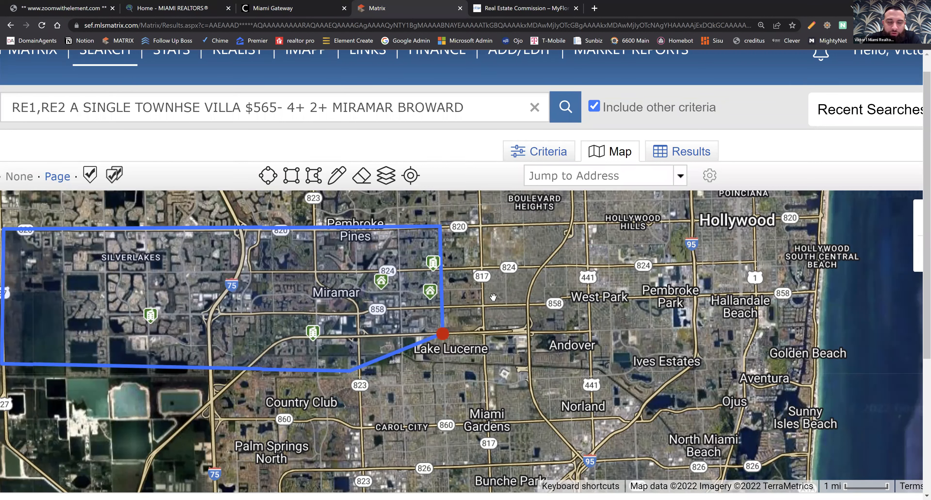
Extend the search polygon's east side to route 817 (University Dr), from route 820 down to the Ronald Reagan Turnpike.
scroll(487, 308, up, 1)
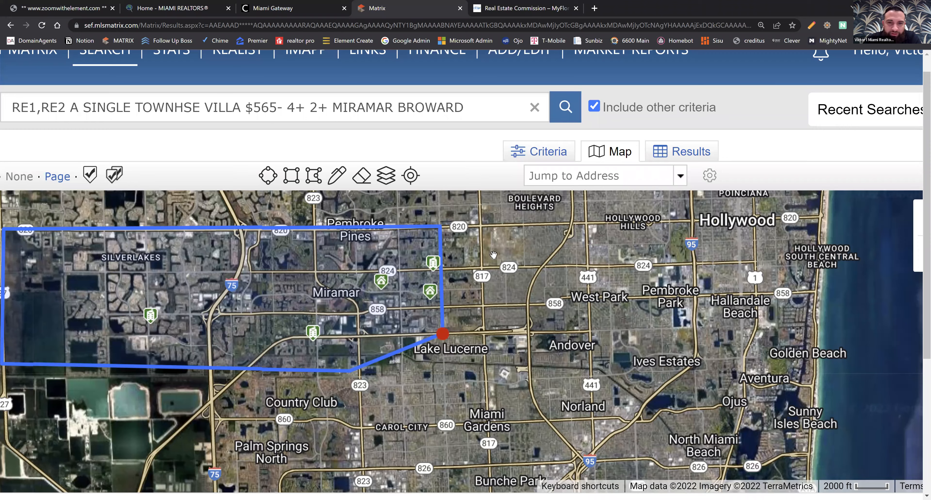
scroll(441, 337, up, 2)
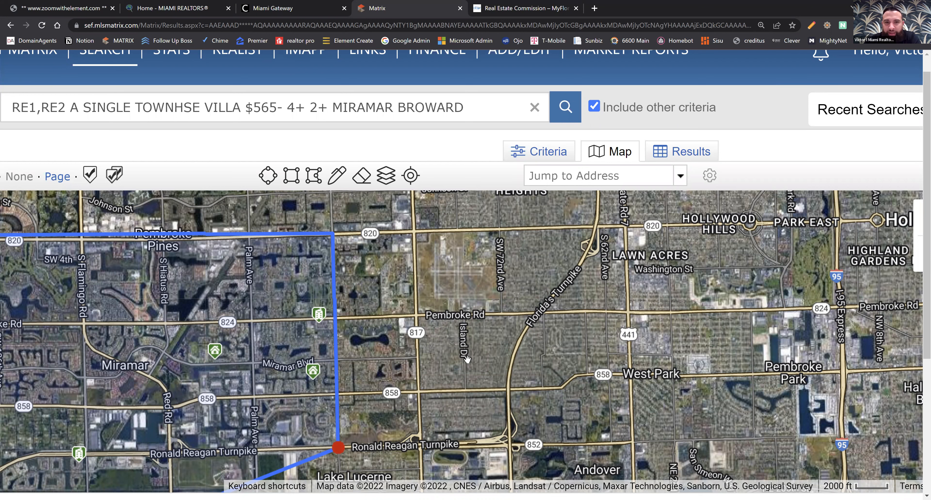
drag(403, 382, 387, 398)
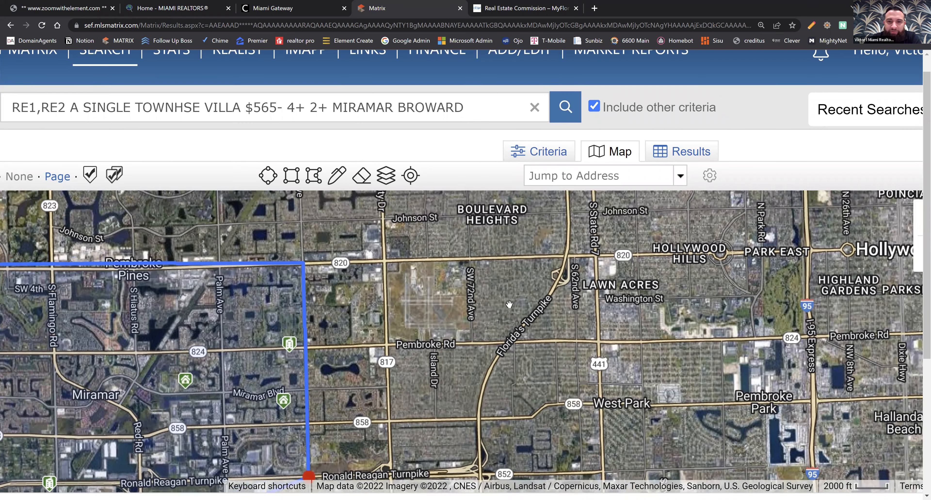
scroll(520, 311, up, 2)
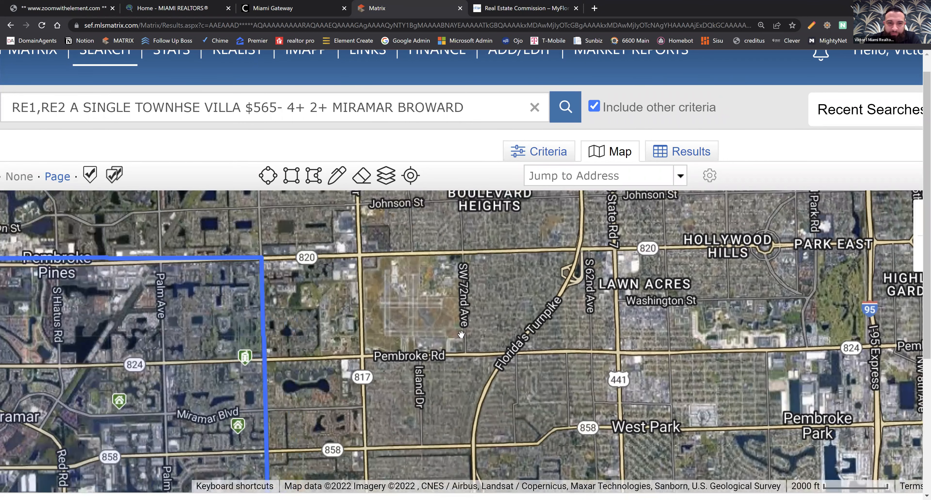
scroll(457, 335, up, 2)
scroll(294, 368, down, 1)
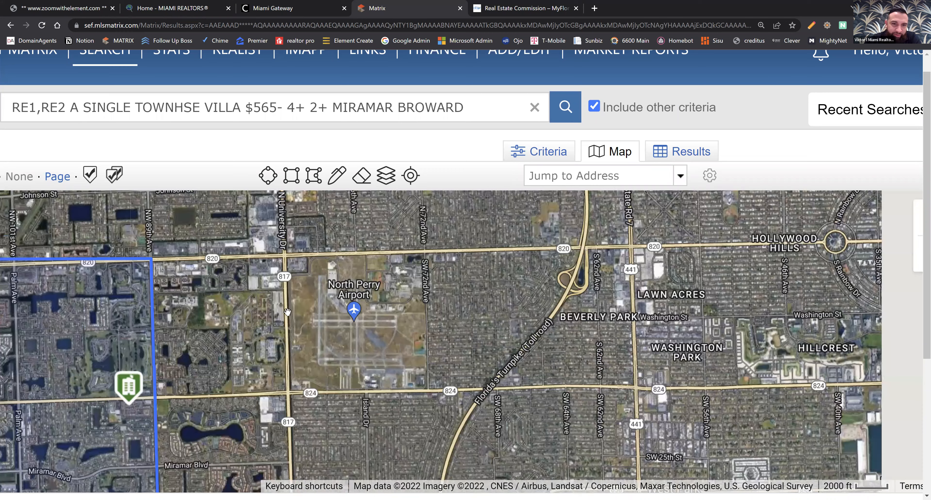
scroll(394, 340, down, 1)
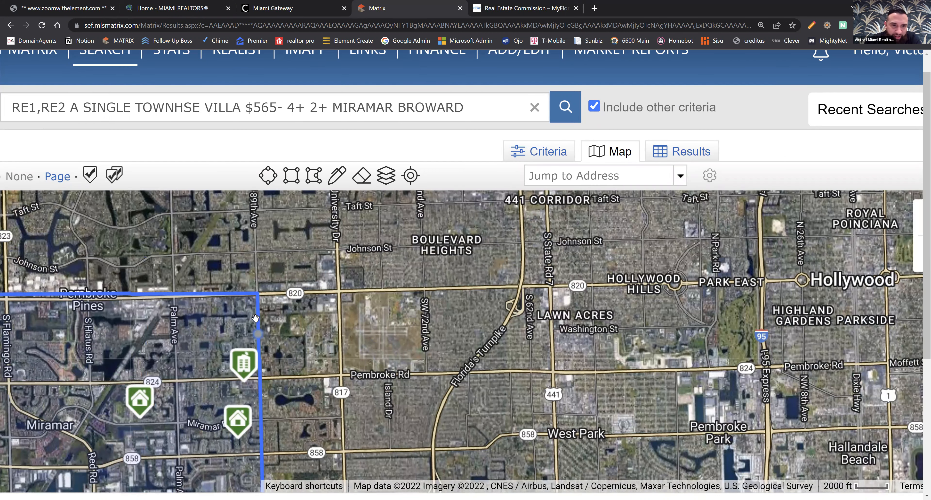
drag(257, 295, 340, 291)
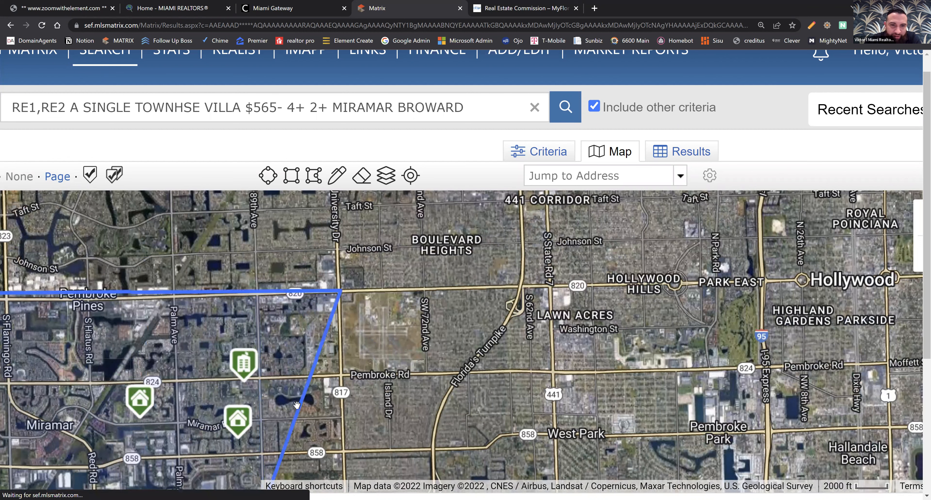
drag(263, 418, 256, 342)
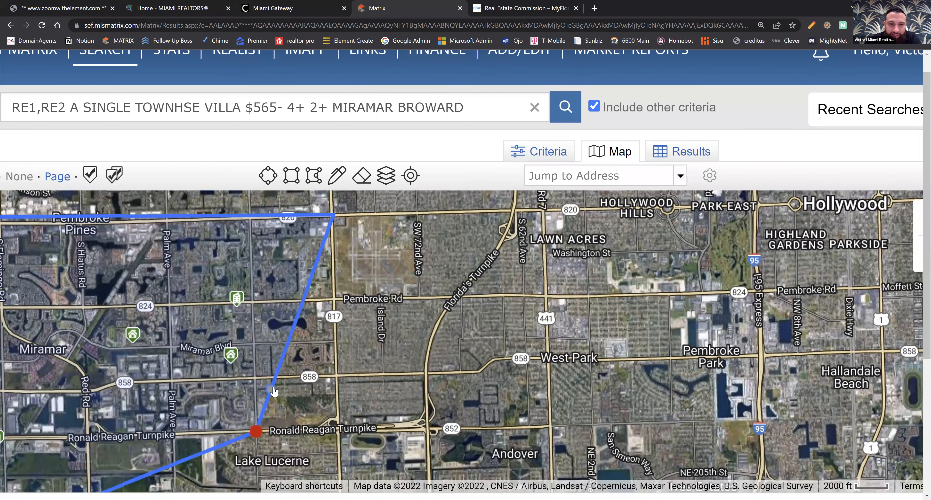
drag(283, 399, 336, 429)
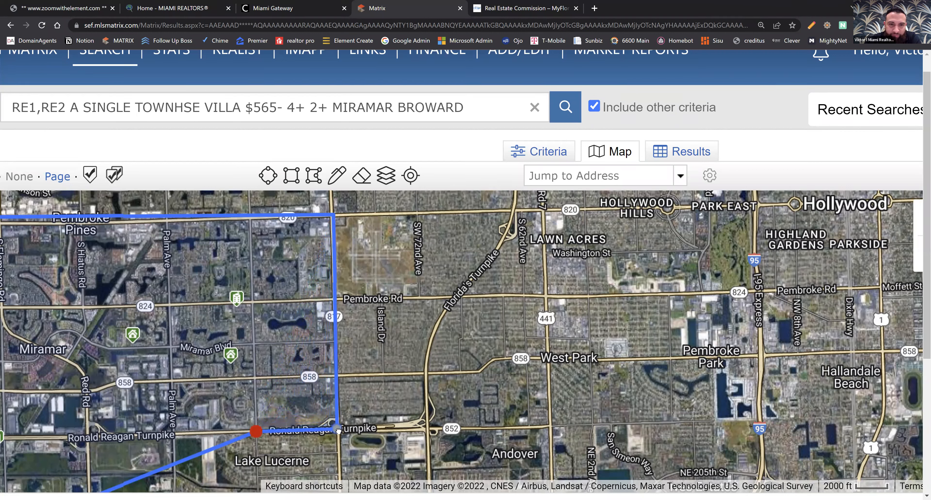
Draw a second polygon search area bounded by SW 72nd Ave, route 820, Florida's Turnpike and Pembroke Rd, dismissing its shape options.
drag(487, 323, 476, 360)
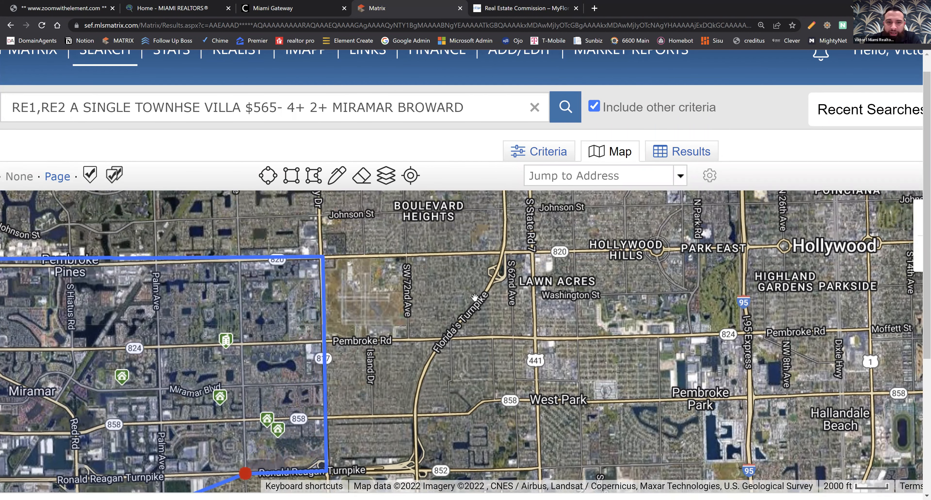
drag(471, 313, 466, 323)
click(313, 177)
click(402, 353)
click(401, 264)
click(498, 262)
click(484, 297)
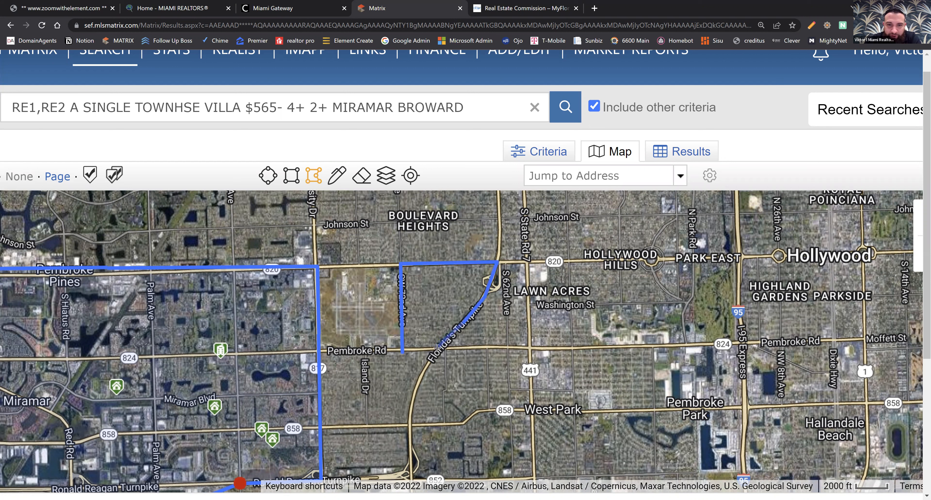
click(445, 347)
click(397, 352)
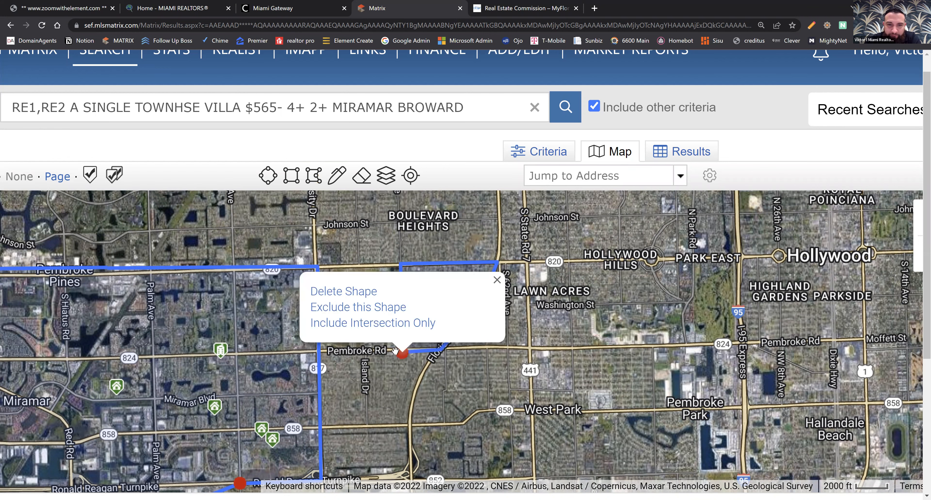
click(497, 279)
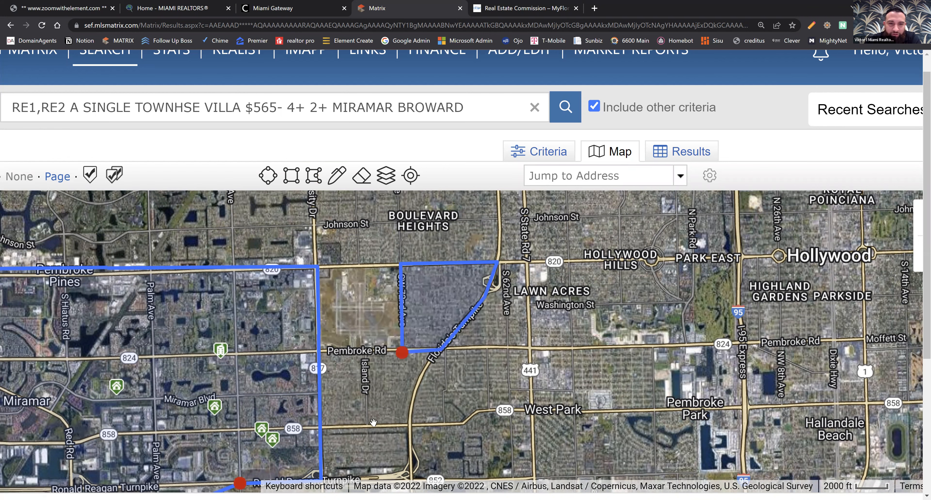
Draw a small rectangular search area just east of Island Dr, between Pembroke Rd and route 858.
scroll(361, 372, down, 1)
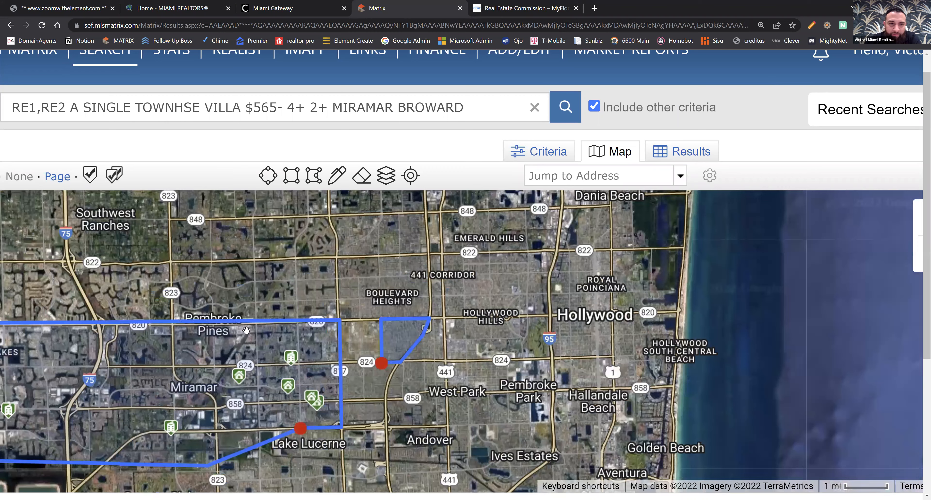
drag(247, 331, 265, 306)
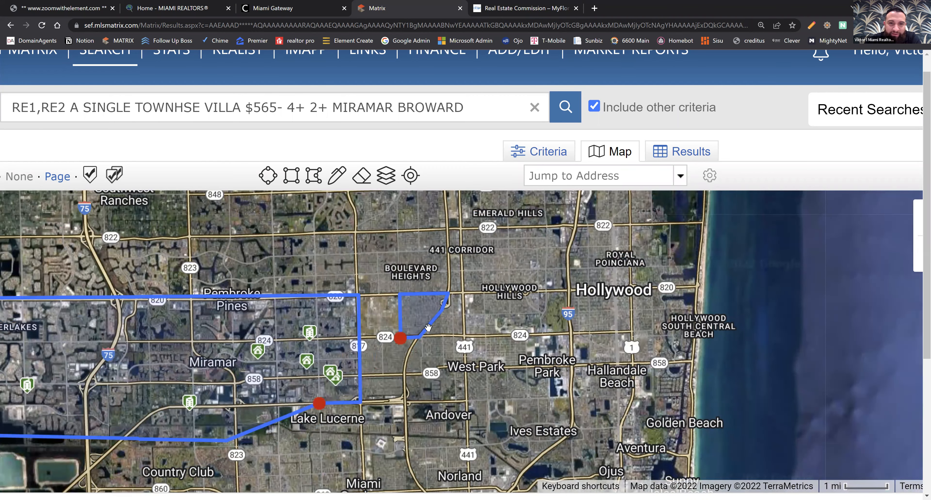
scroll(435, 337, up, 1)
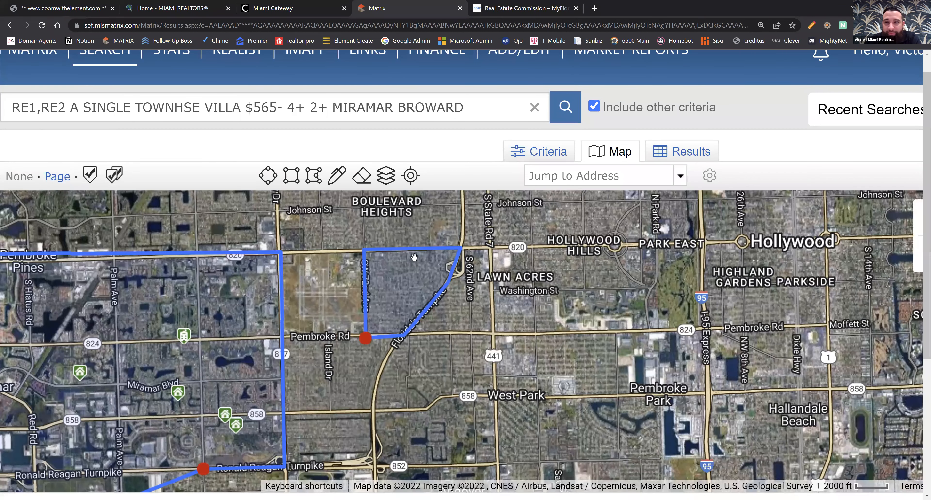
click(291, 175)
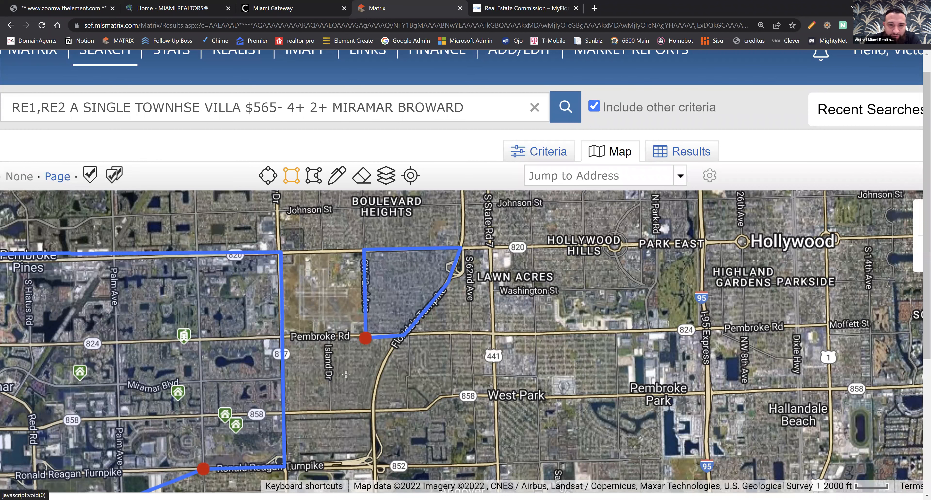
scroll(345, 376, up, 1)
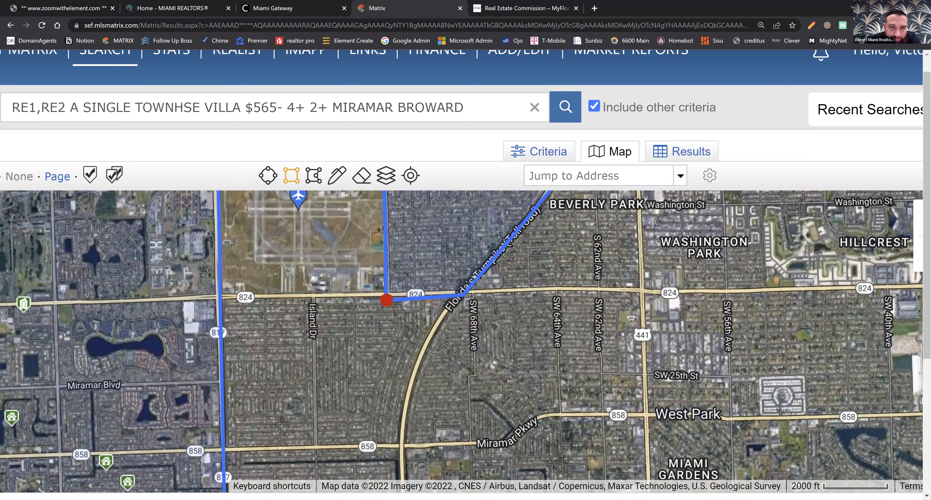
scroll(325, 368, up, 1)
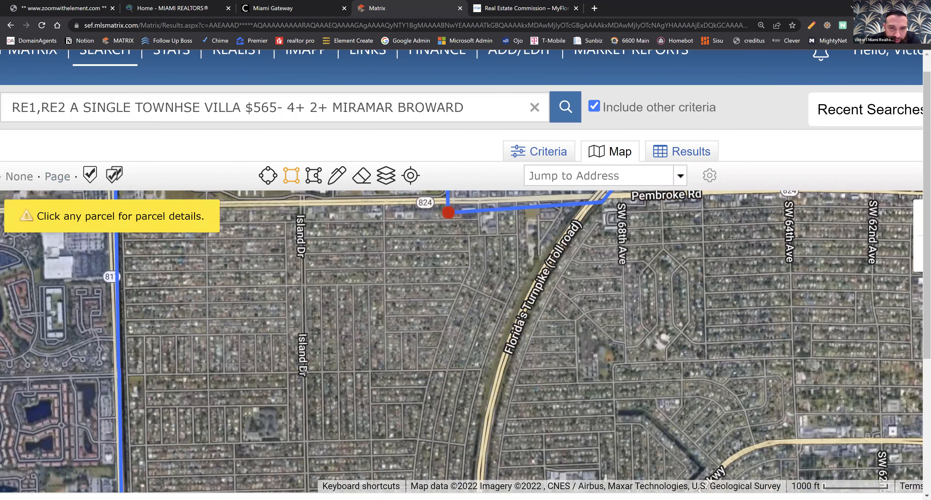
drag(305, 371, 373, 444)
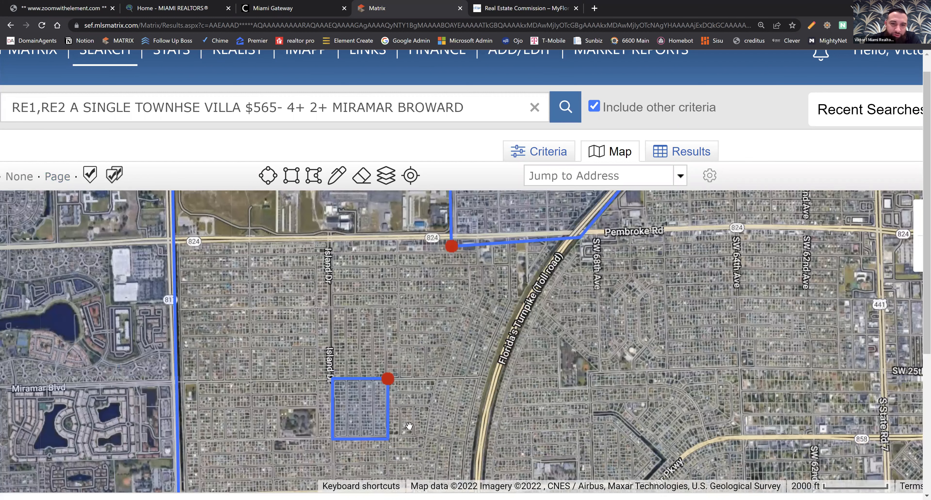
scroll(472, 416, down, 1)
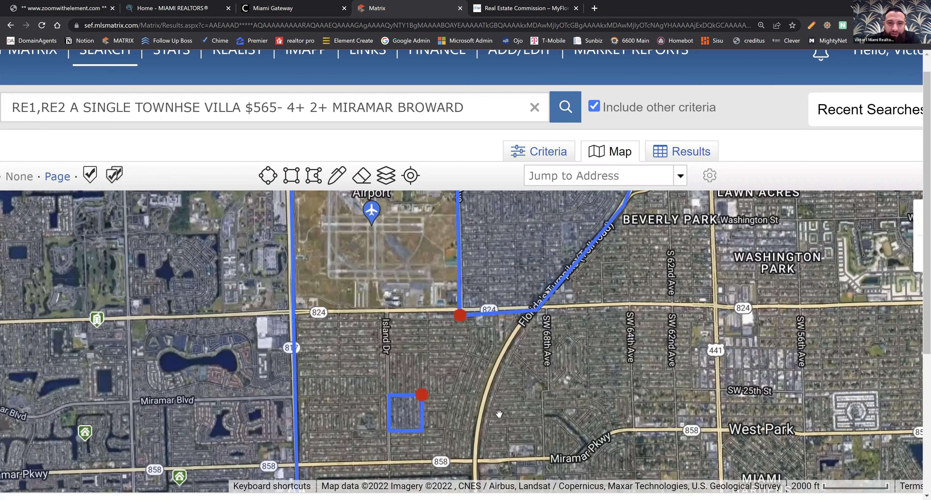
scroll(498, 414, down, 2)
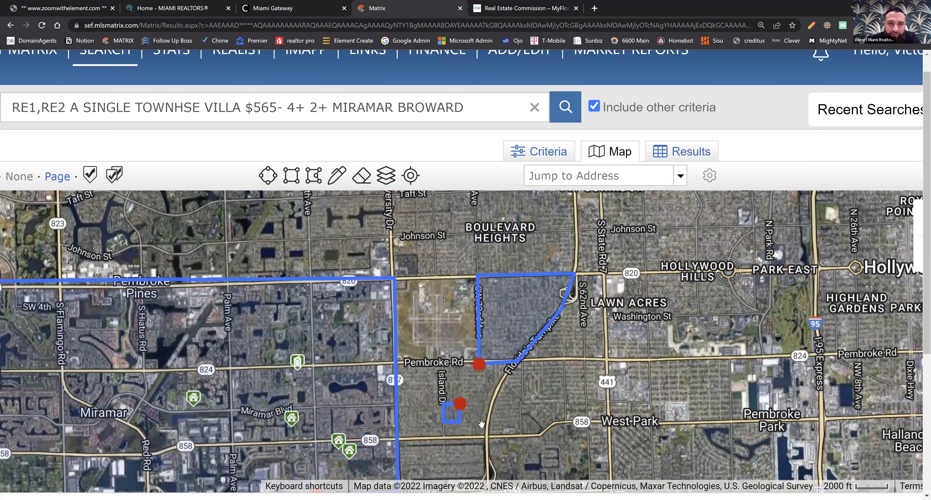
scroll(502, 458, down, 1)
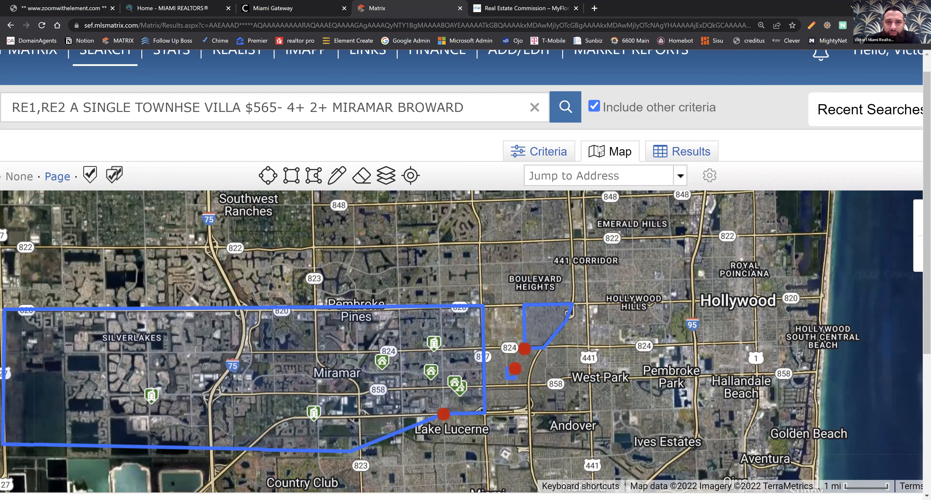
Review the search criteria down to the City field and return to the map to examine the drawn areas.
click(549, 152)
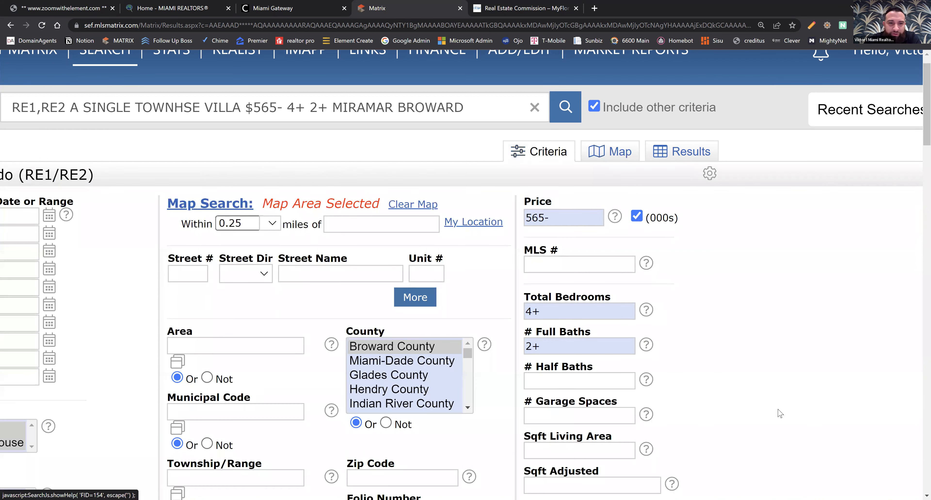
scroll(763, 416, down, 12)
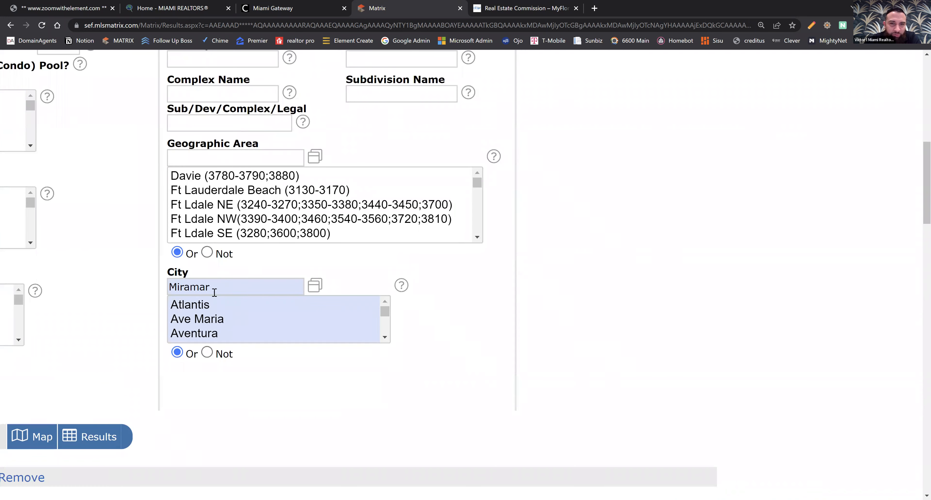
scroll(506, 355, up, 12)
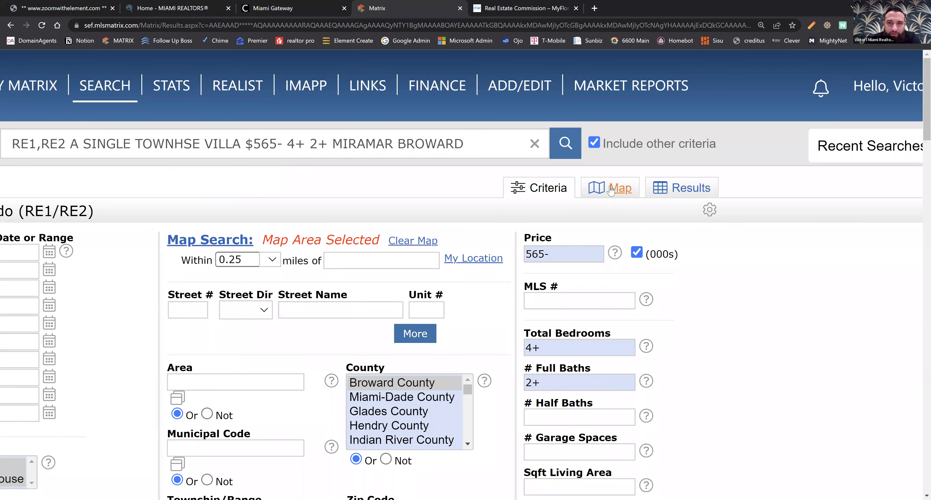
click(611, 190)
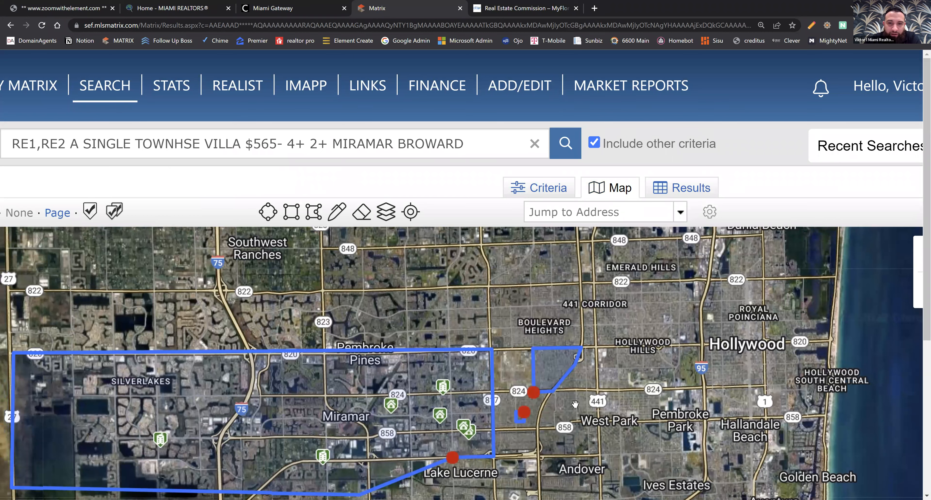
scroll(573, 422, up, 3)
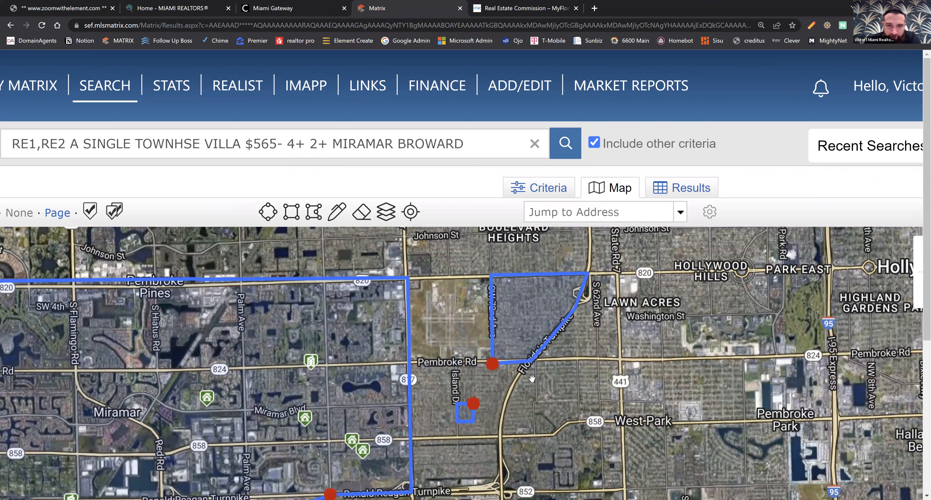
click(466, 412)
click(567, 332)
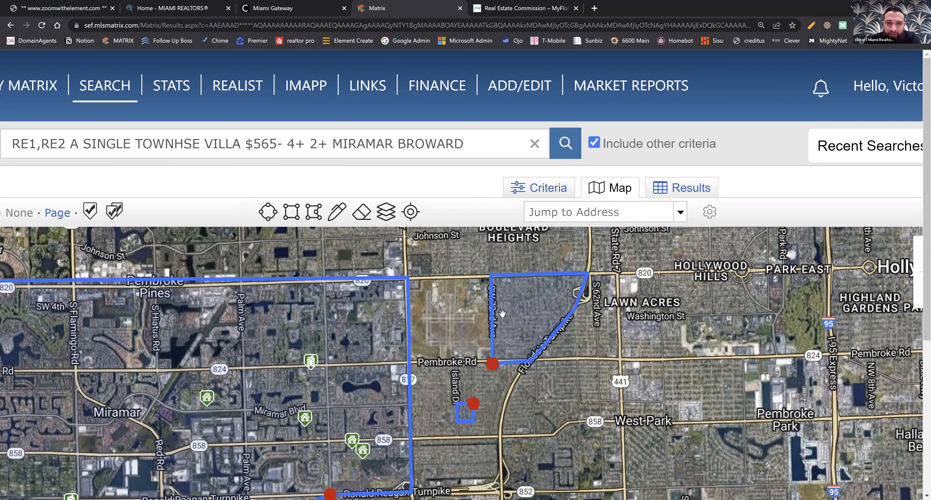
Add Pembroke Pines to the City criteria alongside Miramar and return to the map.
click(551, 193)
scroll(698, 357, down, 3)
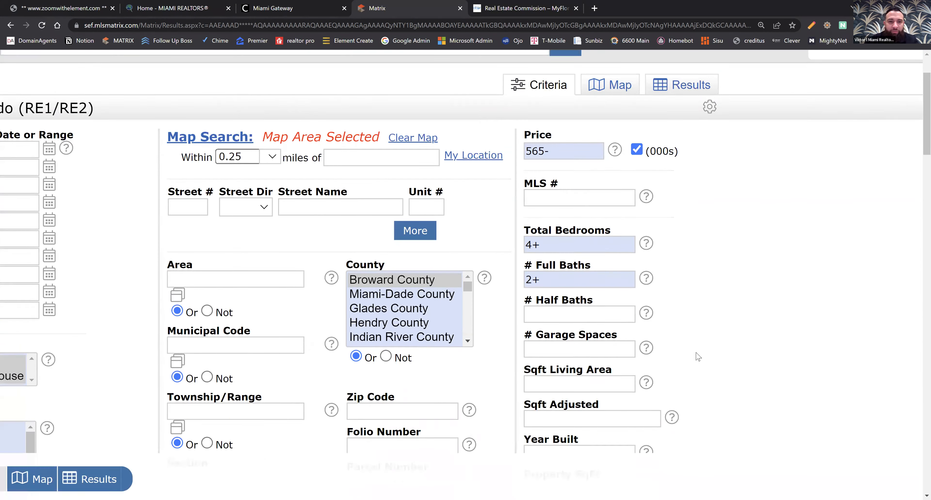
scroll(119, 344, down, 9)
scroll(217, 318, down, 3)
click(224, 280)
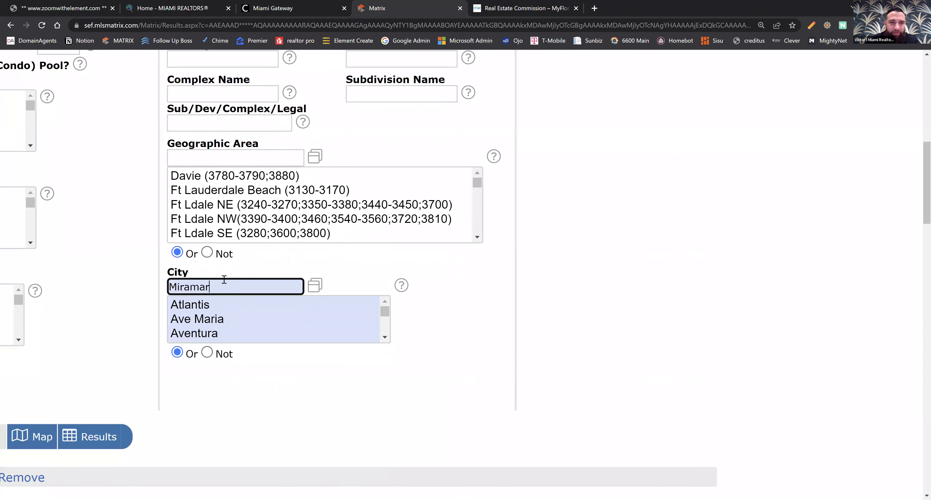
text(, Pembroke Pines)
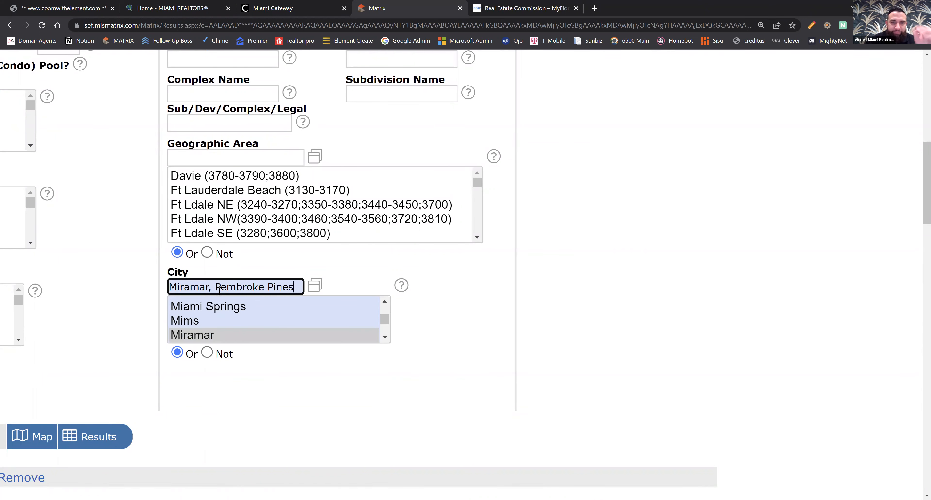
click(684, 301)
scroll(683, 293, up, 2)
scroll(682, 293, up, 10)
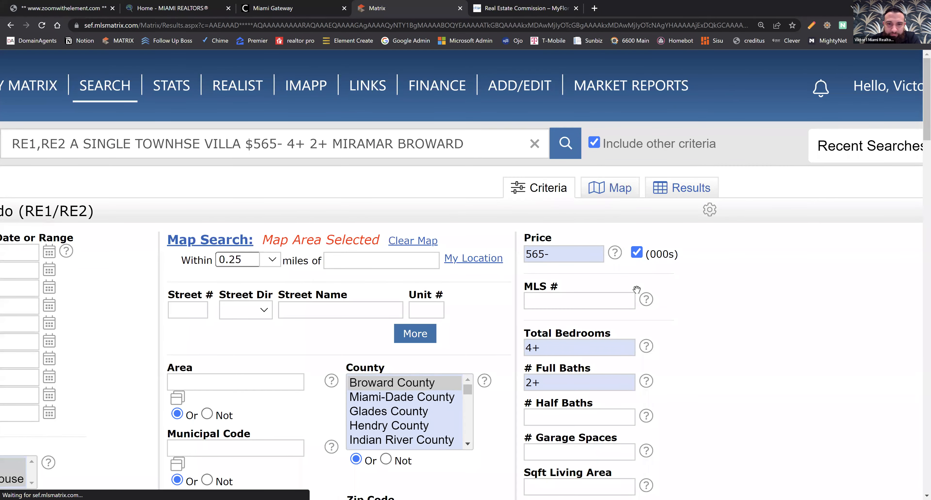
Examine the matching properties inside the drawn map areas and open the results list.
scroll(674, 354, up, 2)
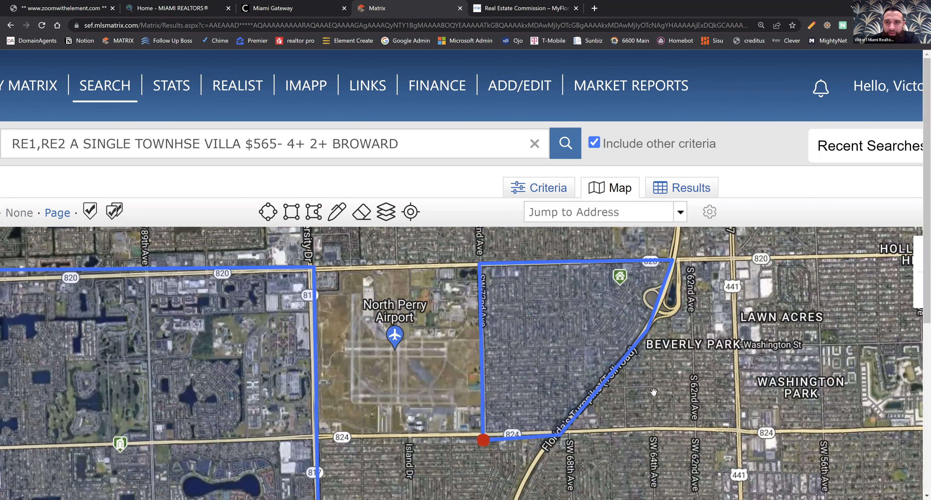
drag(655, 399, 652, 403)
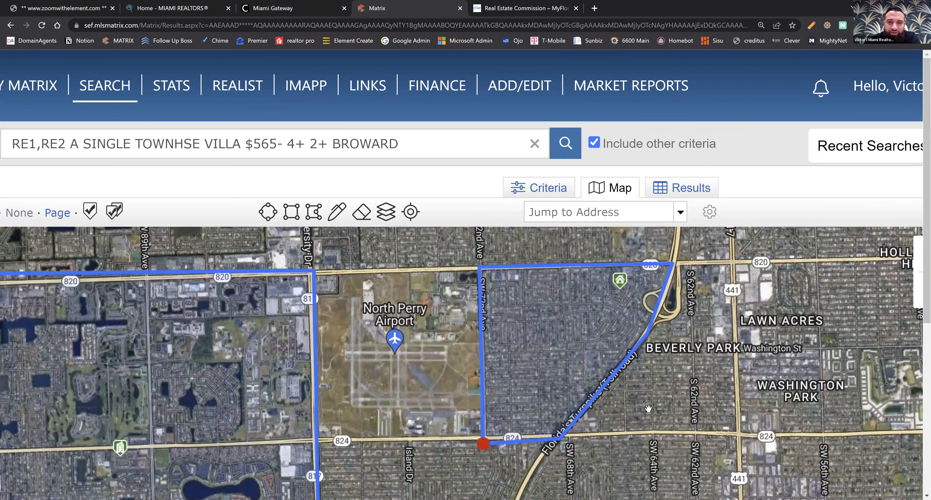
scroll(648, 408, down, 2)
scroll(625, 443, down, 3)
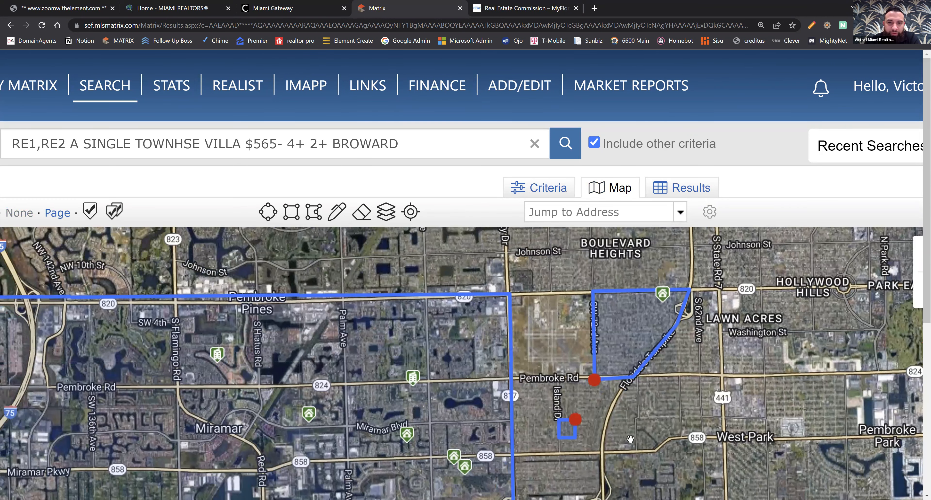
drag(631, 440, 638, 429)
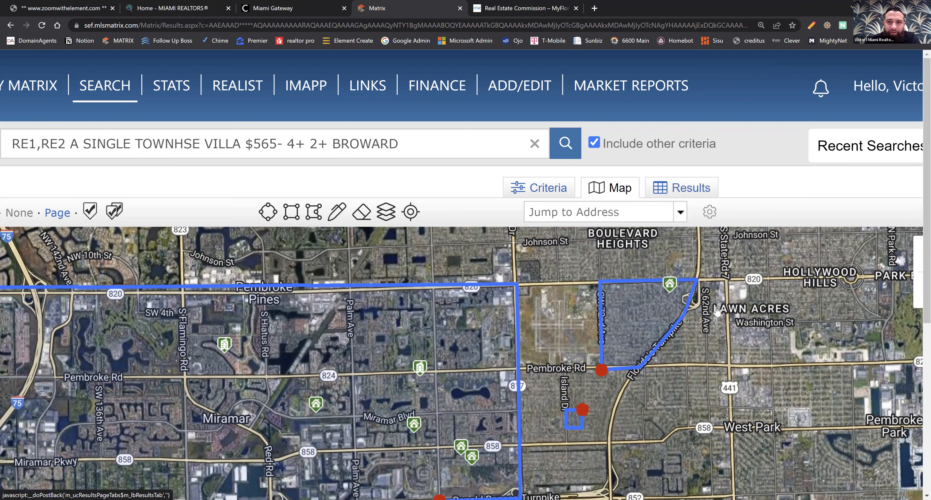
scroll(409, 400, down, 2)
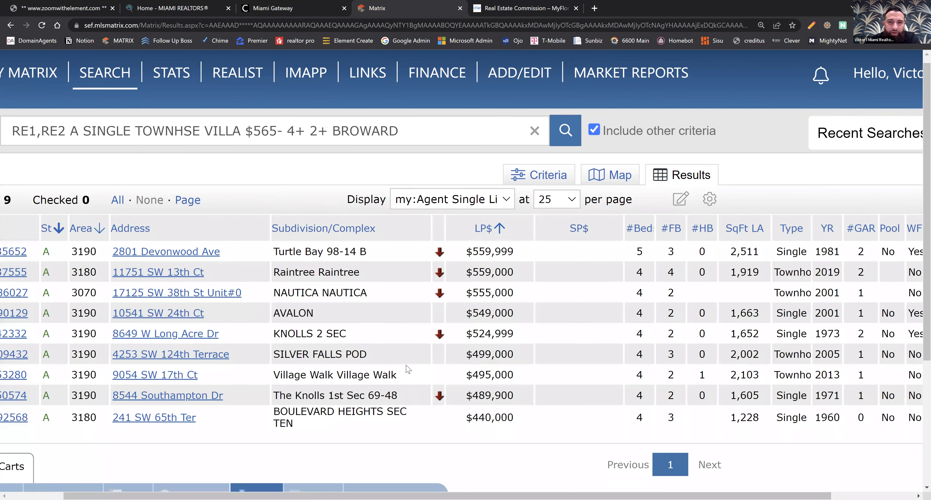
Open the full listing for the first Turtle Bay single-family home in the results and review its details.
scroll(409, 370, down, 2)
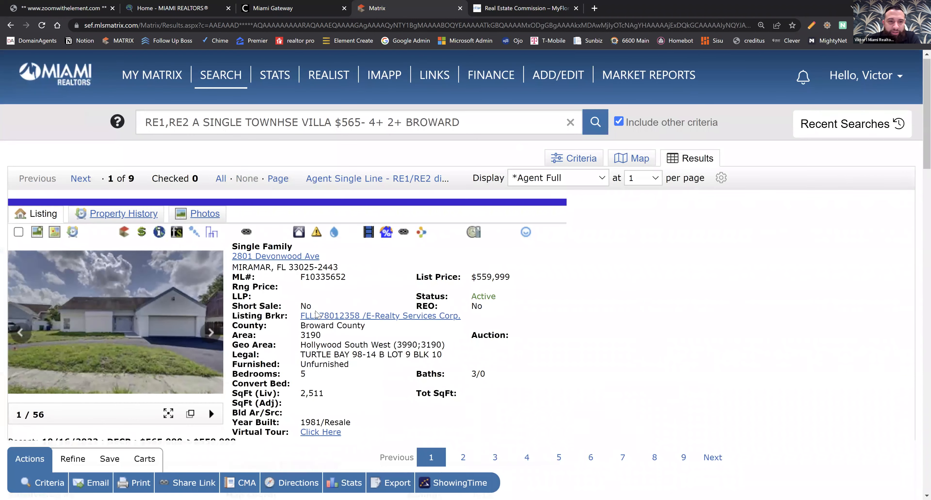
scroll(316, 314, down, 3)
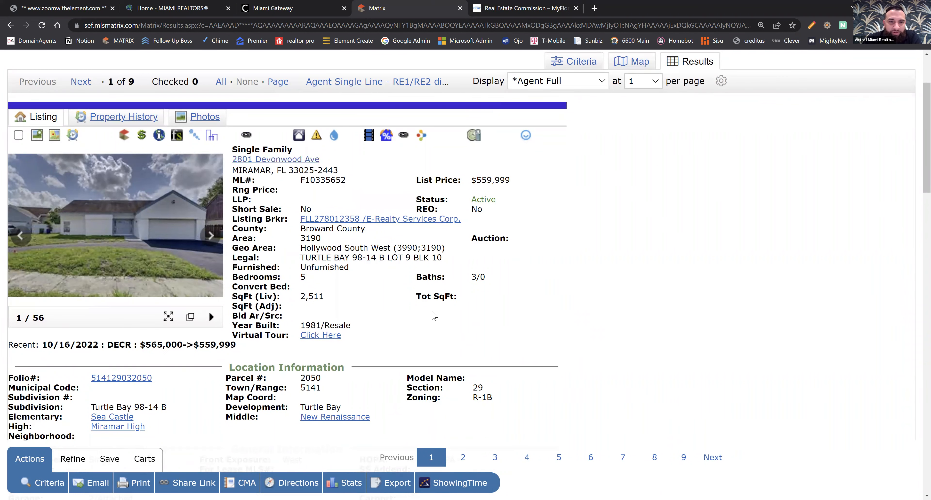
scroll(201, 285, down, 1)
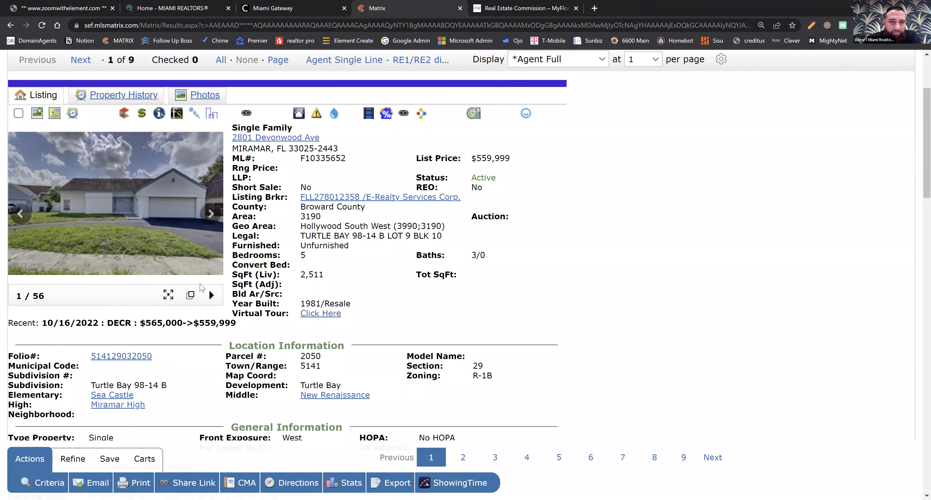
scroll(200, 286, down, 15)
scroll(205, 290, down, 3)
scroll(186, 250, up, 18)
Browse the Turtle Bay listing's enlarged photos and close the viewer.
click(97, 293)
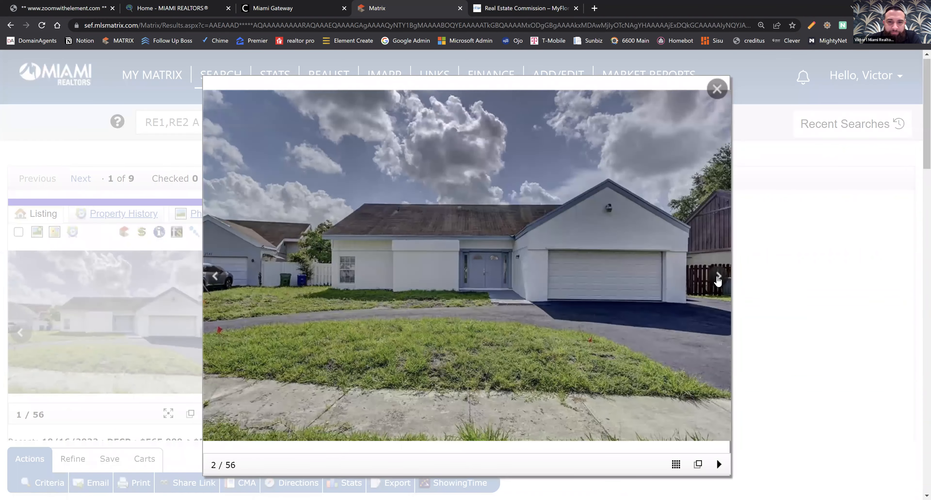
click(718, 278)
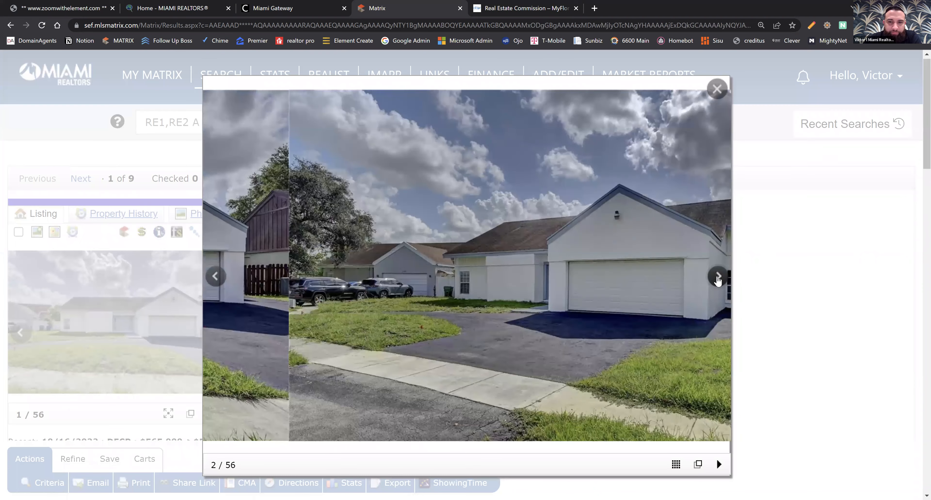
click(718, 278)
click(718, 278)
click(718, 279)
click(717, 279)
click(717, 279)
click(778, 287)
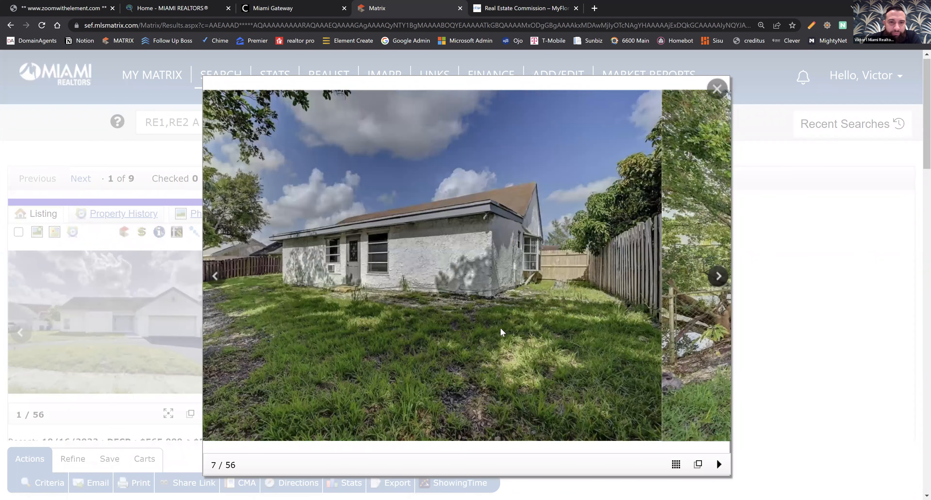
Review the property's price and status history and return to its listing details.
scroll(412, 320, down, 3)
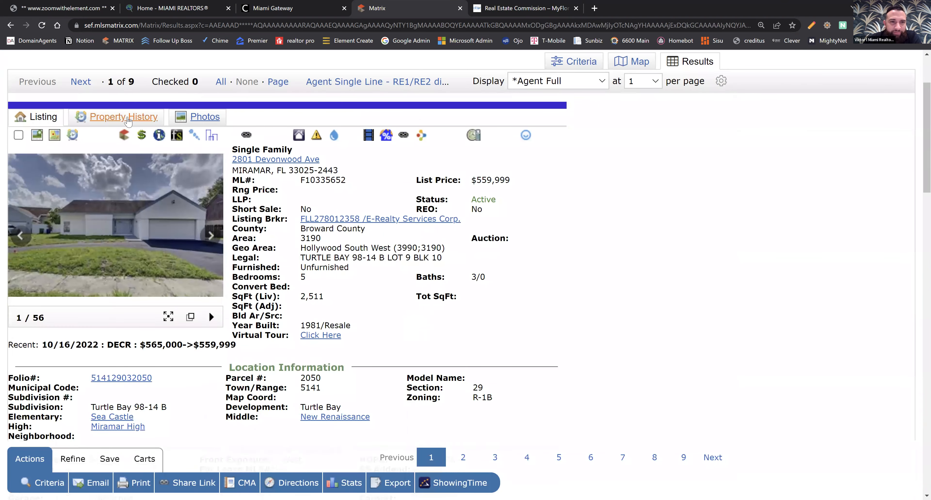
click(124, 117)
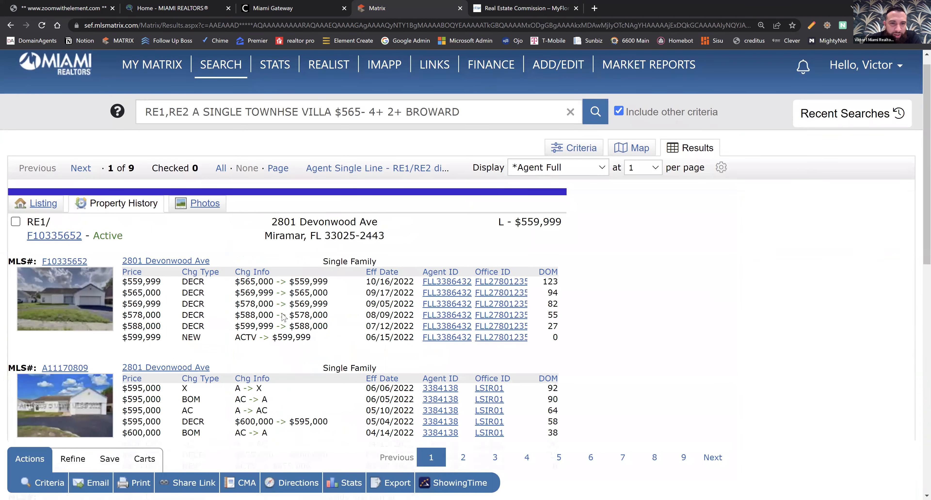
scroll(192, 298, down, 1)
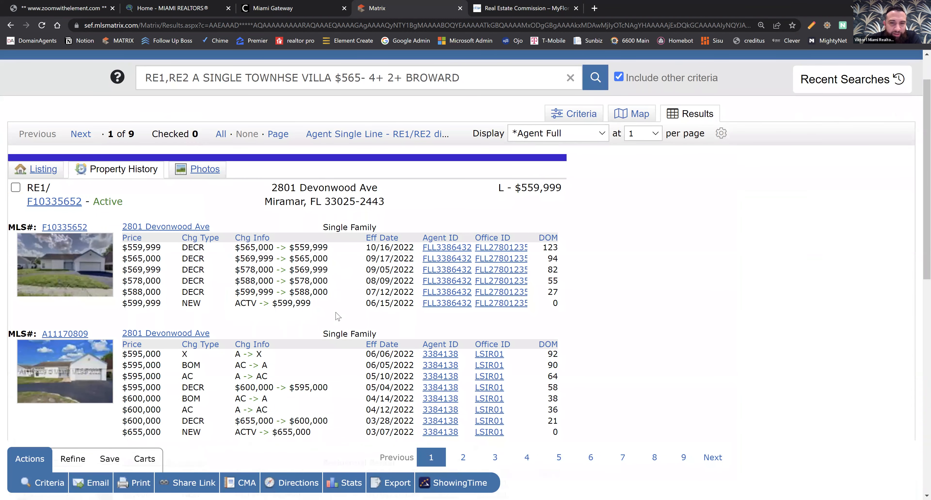
scroll(338, 317, down, 1)
click(42, 121)
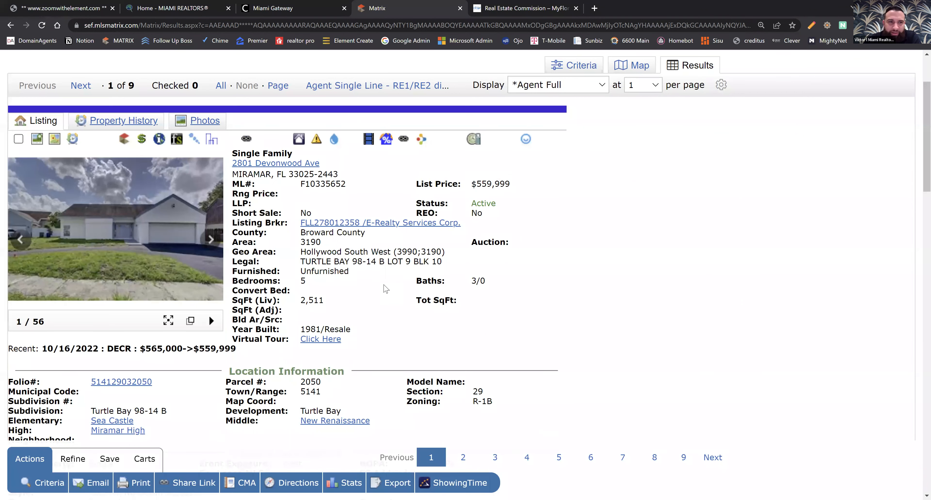
Open the property's Broward County tax report in IMAPP and examine its ownership, land use and legal description.
click(53, 144)
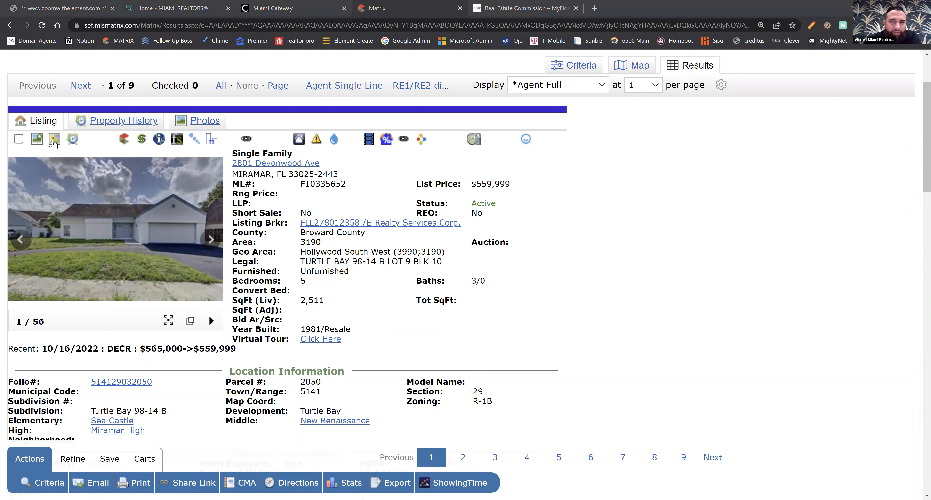
click(415, 213)
click(157, 141)
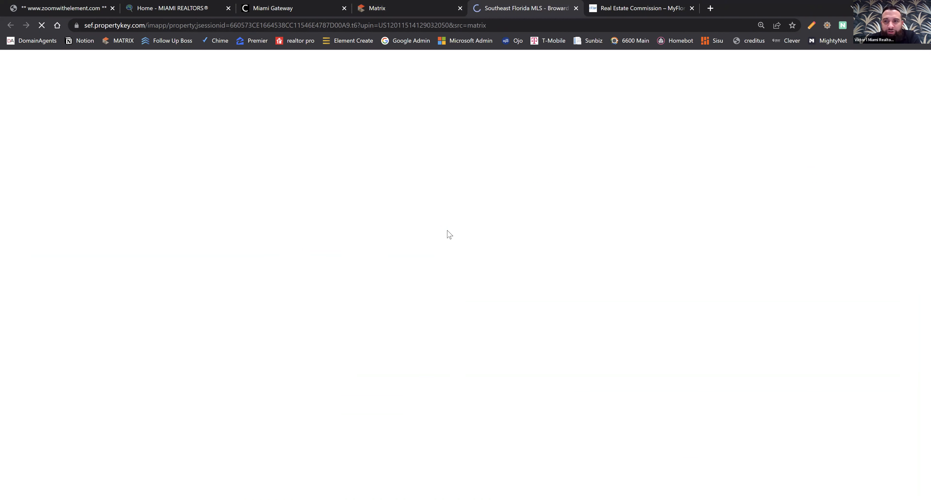
drag(231, 420, 169, 419)
click(179, 391)
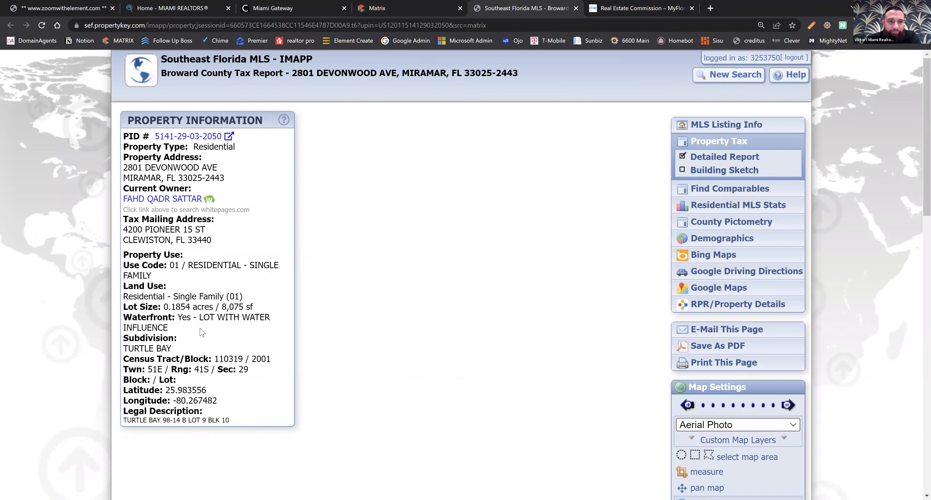
drag(128, 296, 204, 298)
click(230, 317)
Switch back to the Matrix listing and review its general information, remarks, features and agent/office details.
click(390, 8)
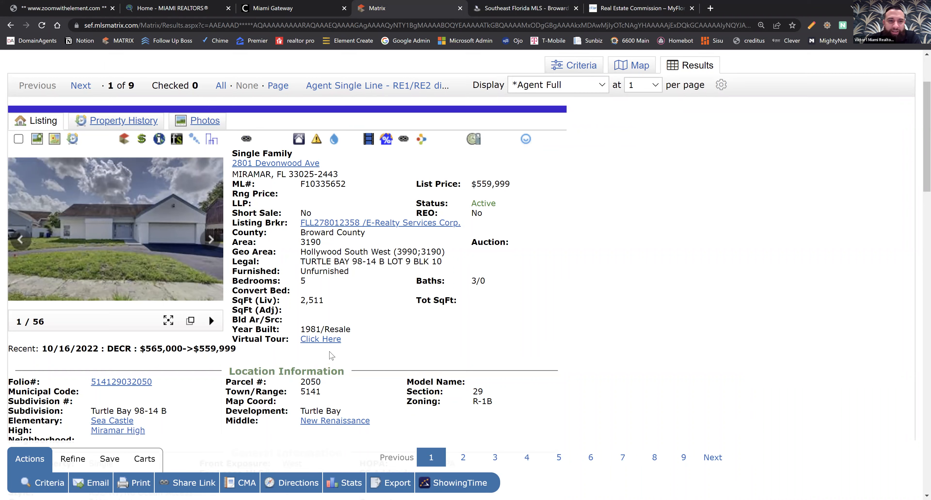
scroll(321, 331, down, 10)
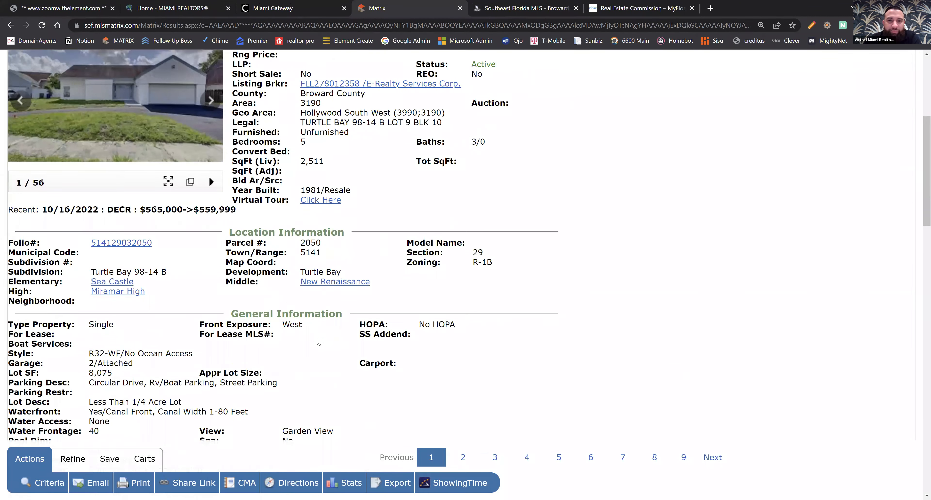
scroll(317, 343, down, 10)
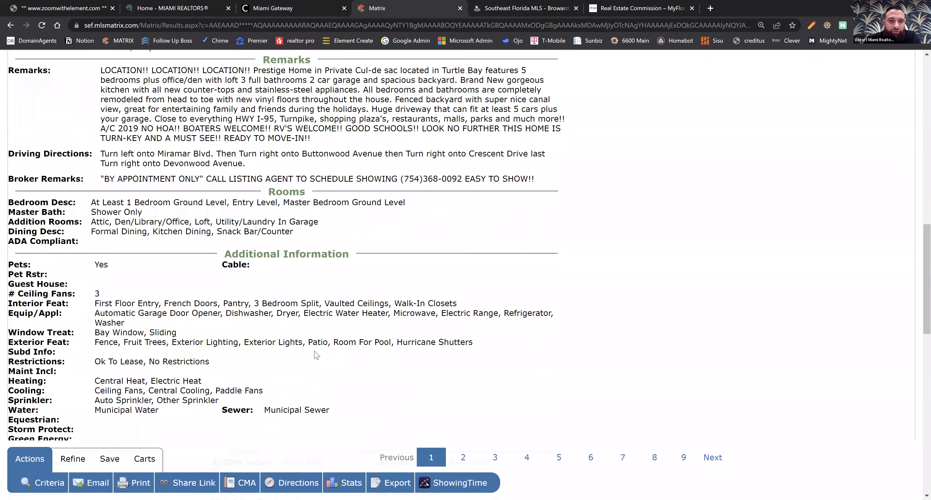
scroll(316, 356, down, 4)
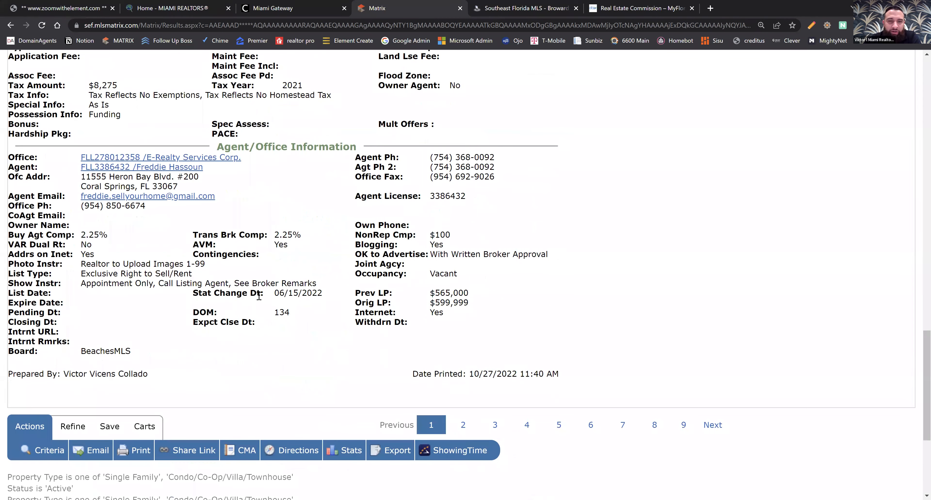
scroll(259, 296, up, 7)
scroll(339, 348, up, 14)
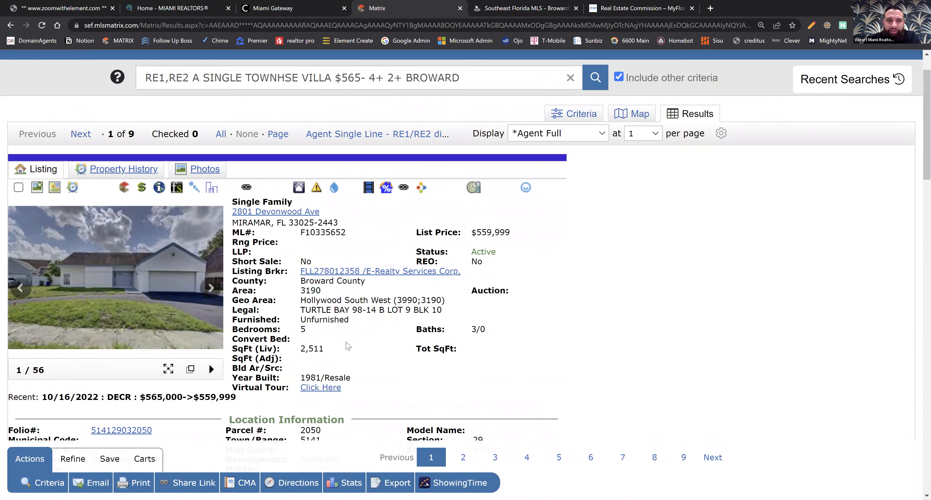
scroll(529, 217, up, 2)
click(220, 79)
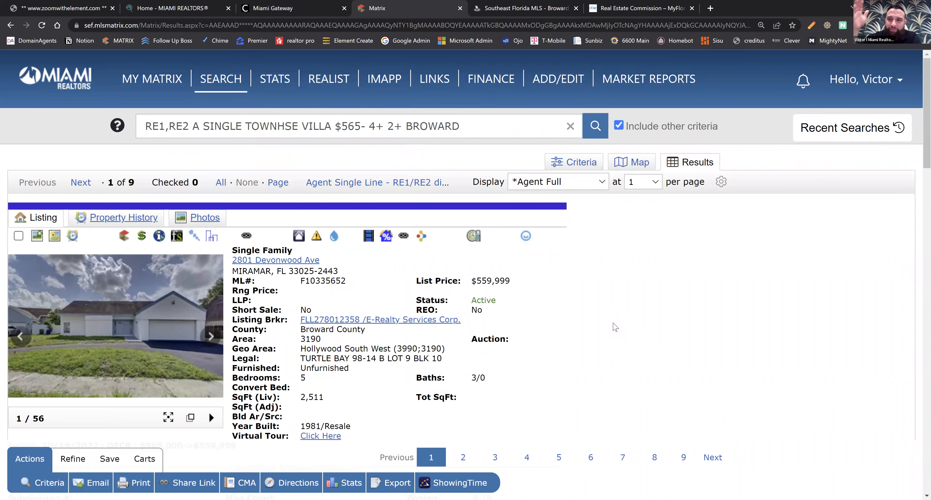
Return to the Single Family/Condo search criteria and review the status, property type, waterfront, location, price and room filters.
scroll(651, 255, down, 1)
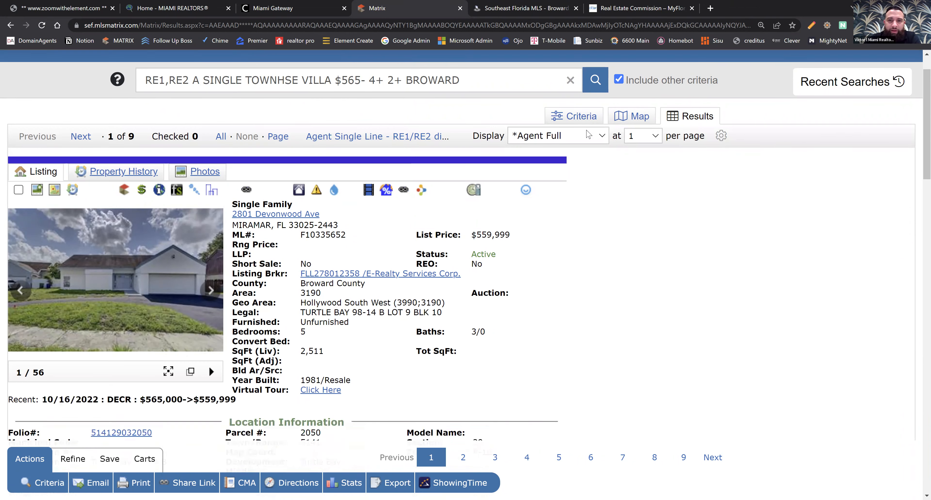
scroll(726, 279, down, 7)
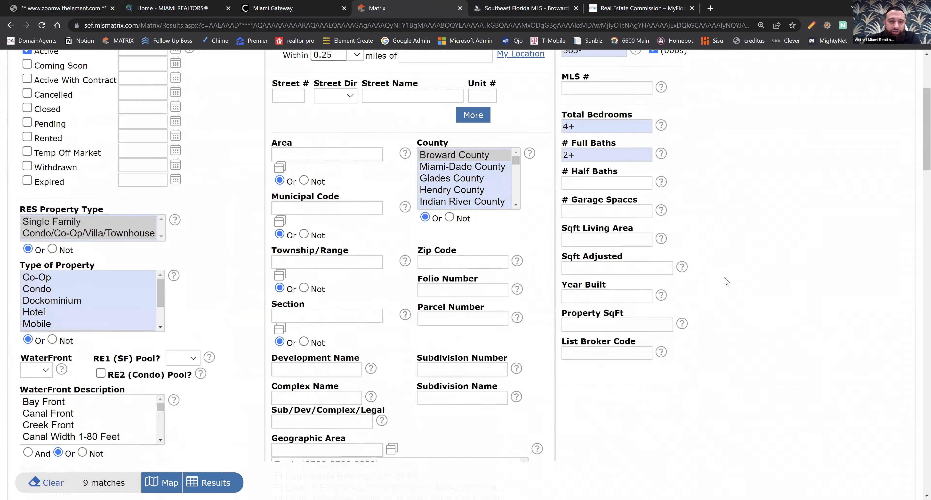
scroll(727, 286, up, 7)
scroll(729, 290, up, 1)
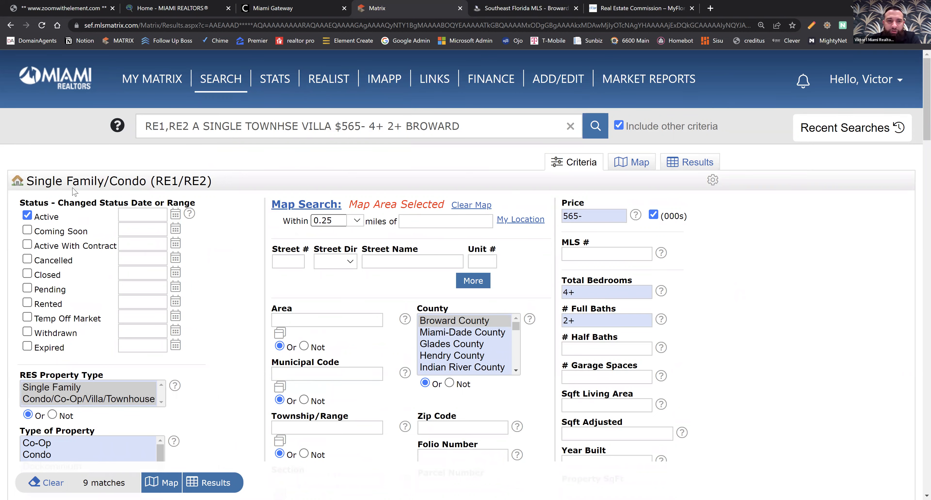
scroll(388, 318, down, 4)
scroll(389, 318, down, 2)
scroll(652, 123, up, 5)
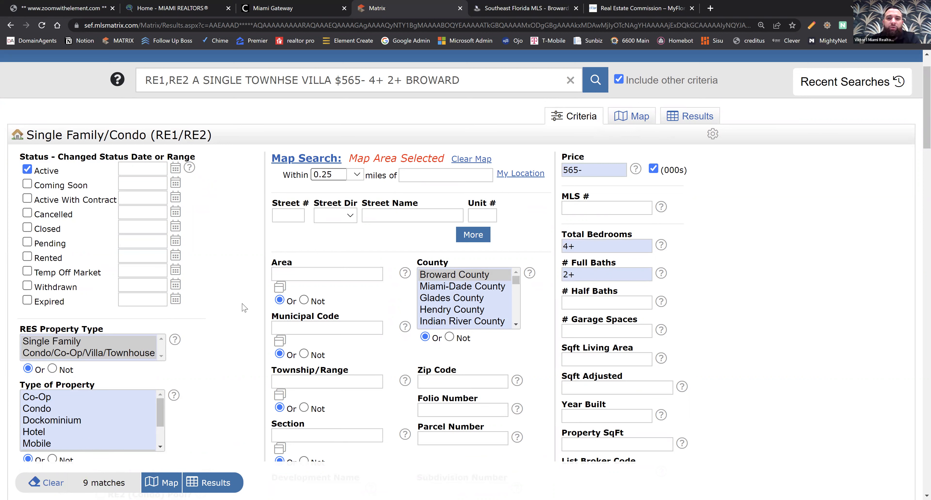
scroll(239, 328, down, 1)
scroll(240, 331, down, 2)
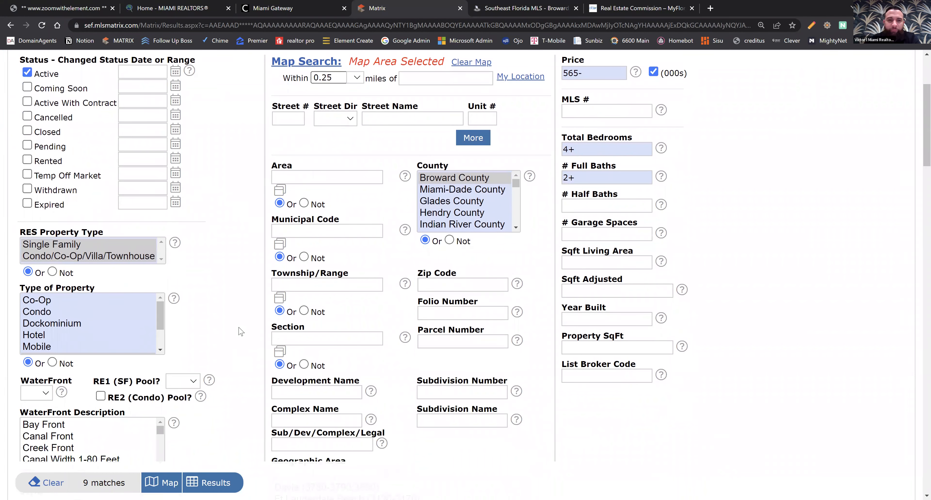
scroll(250, 346, down, 5)
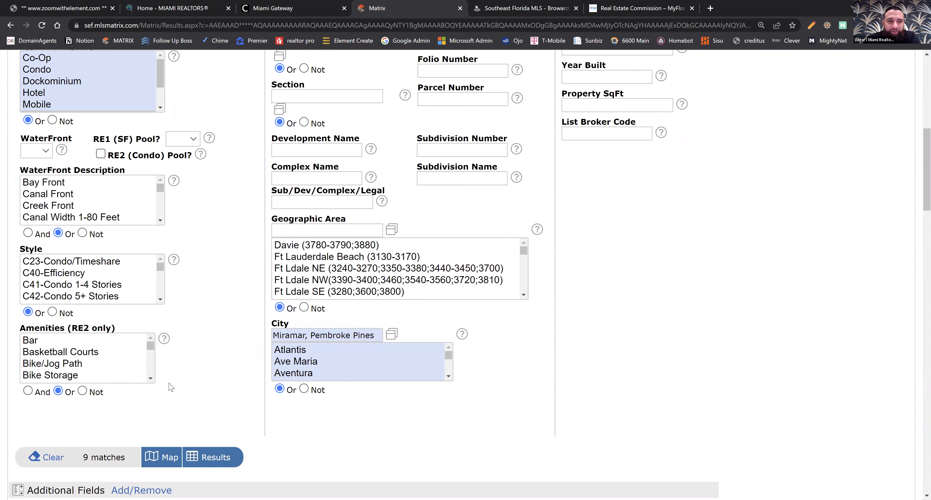
scroll(180, 354, up, 8)
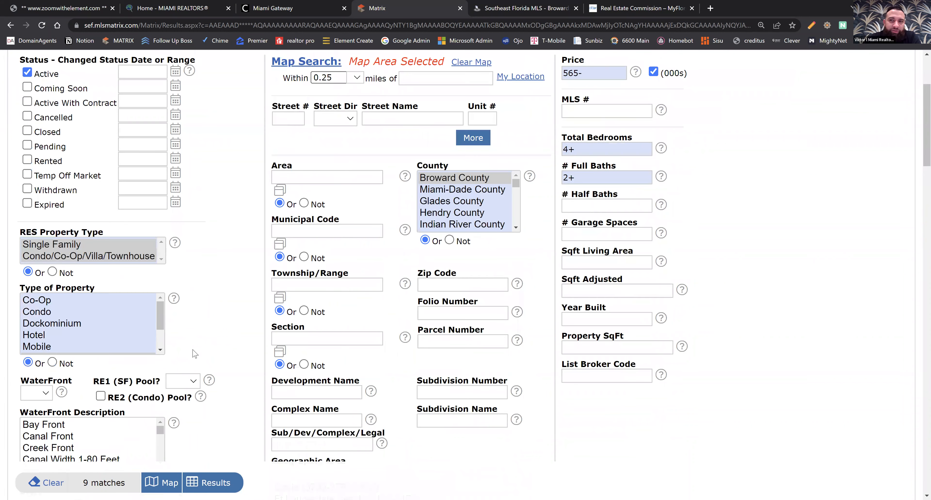
scroll(196, 326, down, 2)
scroll(245, 296, up, 2)
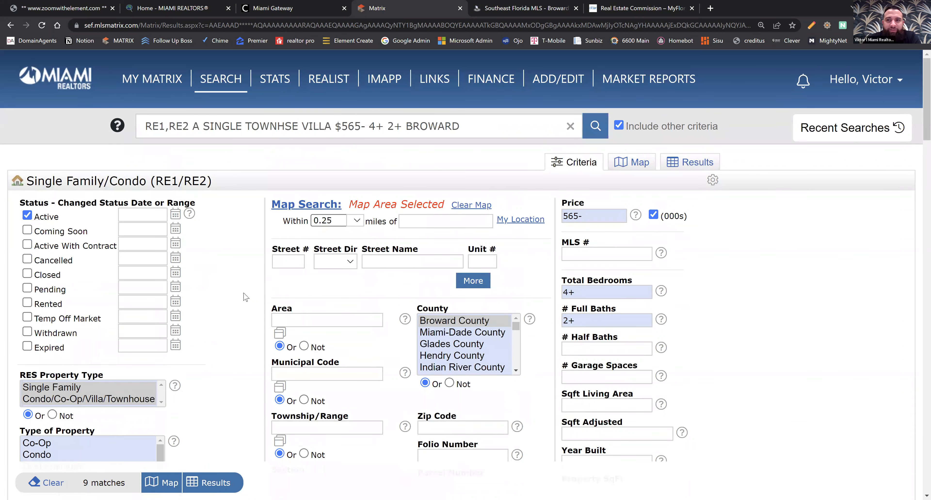